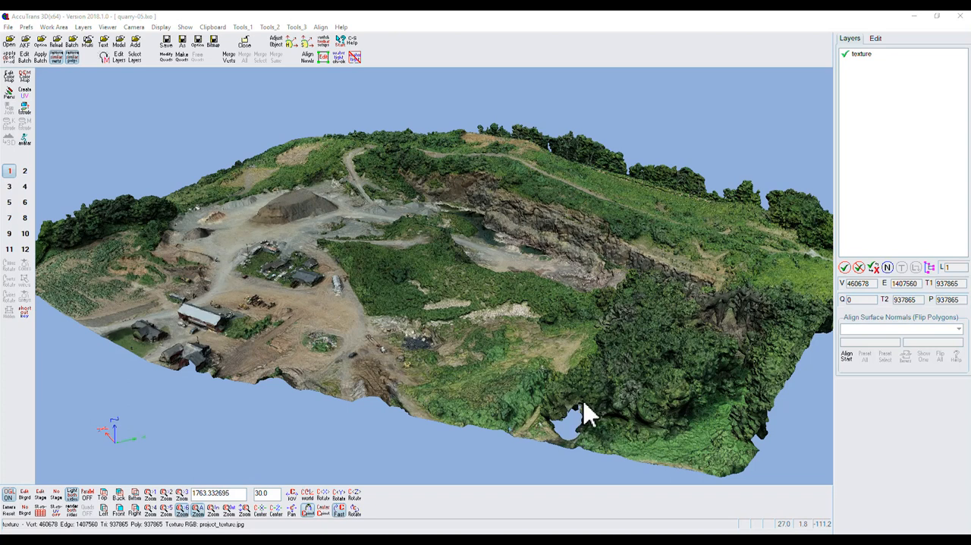
Inspect the mesh vertices around the hole near the quarry model's front edge in point editing mode
scroll(582, 418, "down", 1)
scroll(584, 409, "up", 5)
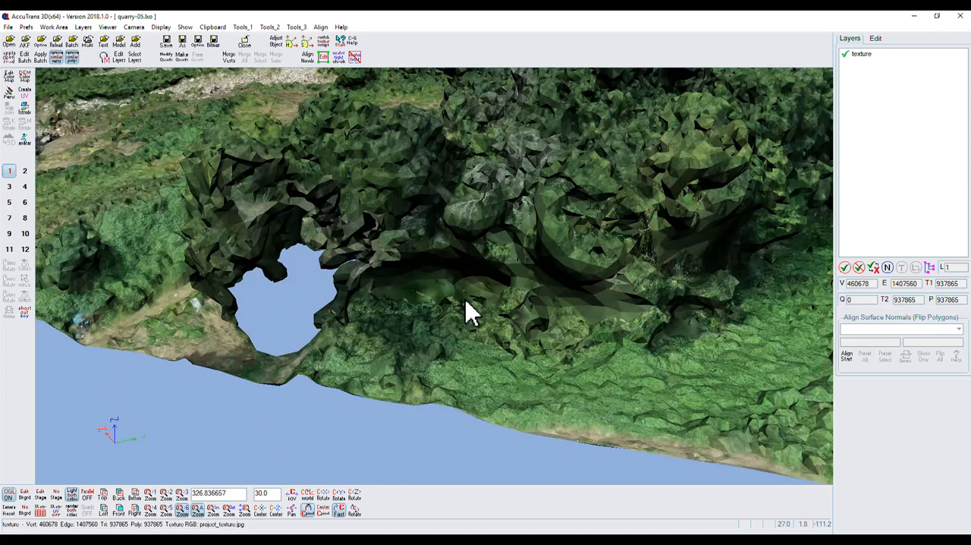
middle_click_drag(465, 299, 486, 297)
left_click(323, 54)
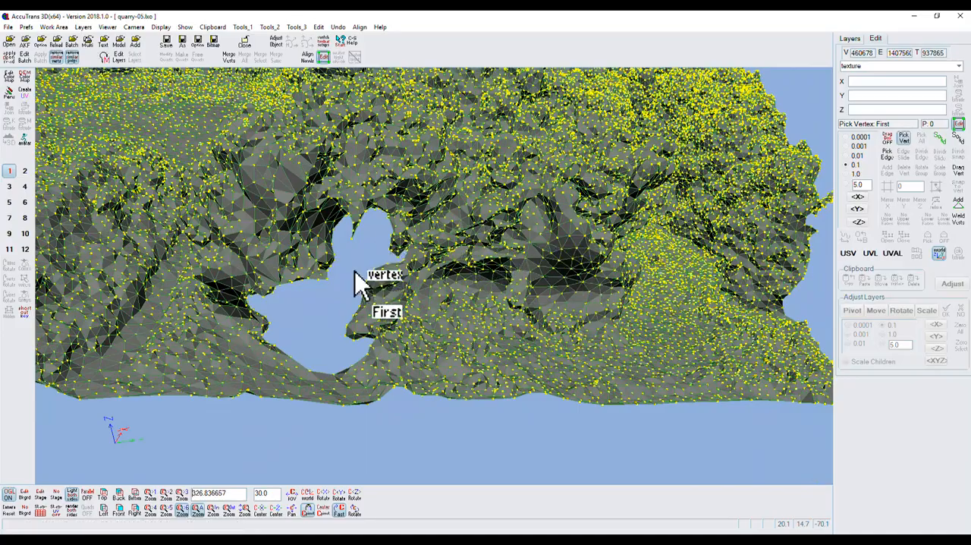
left_click_drag(358, 518, 357, 513)
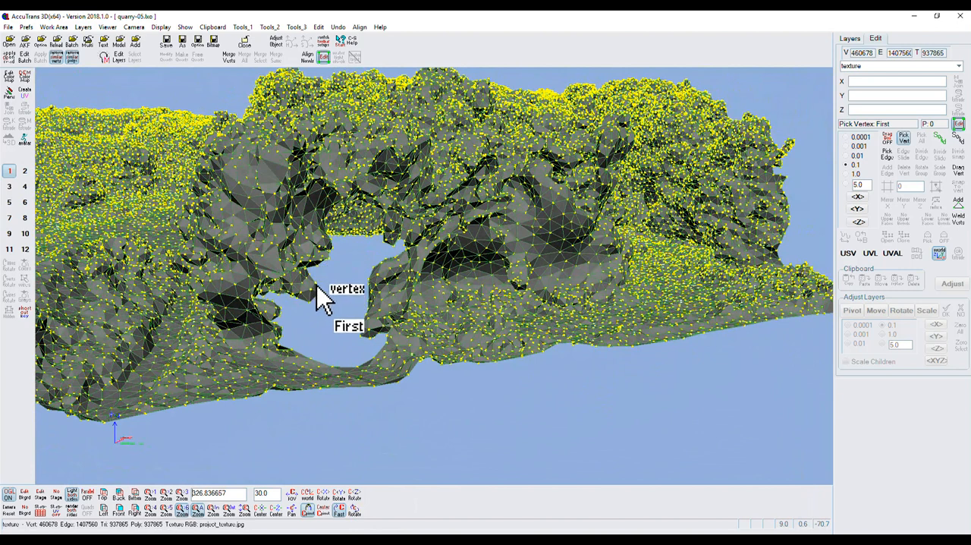
left_click(322, 56)
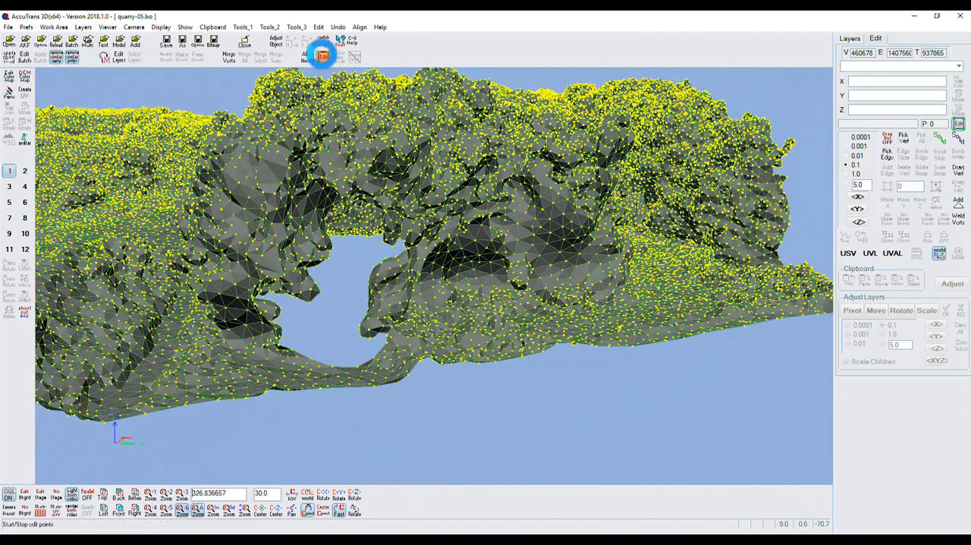
left_click(300, 213)
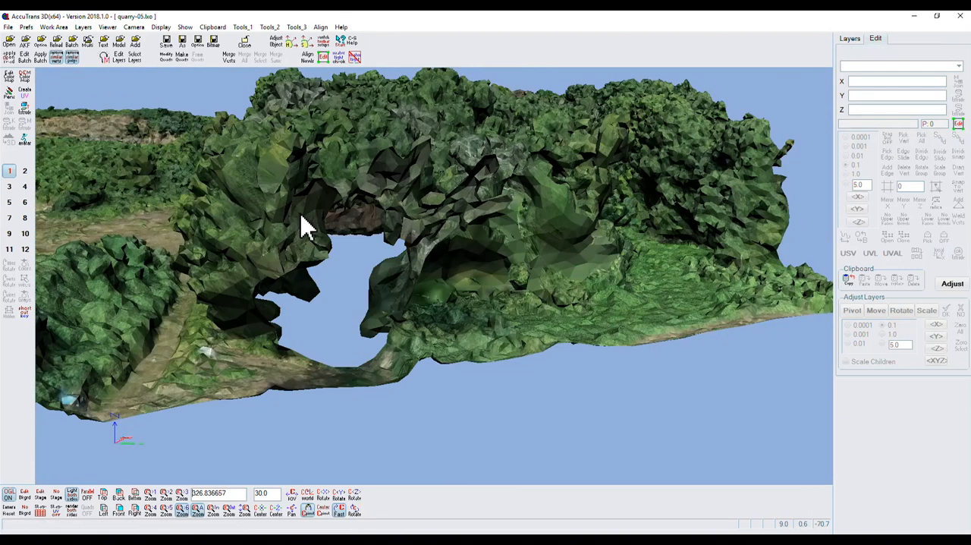
Run the watertight check with hole edges displayed, and hide the texture layer so only Edges_For_Holes shows
left_click(339, 59)
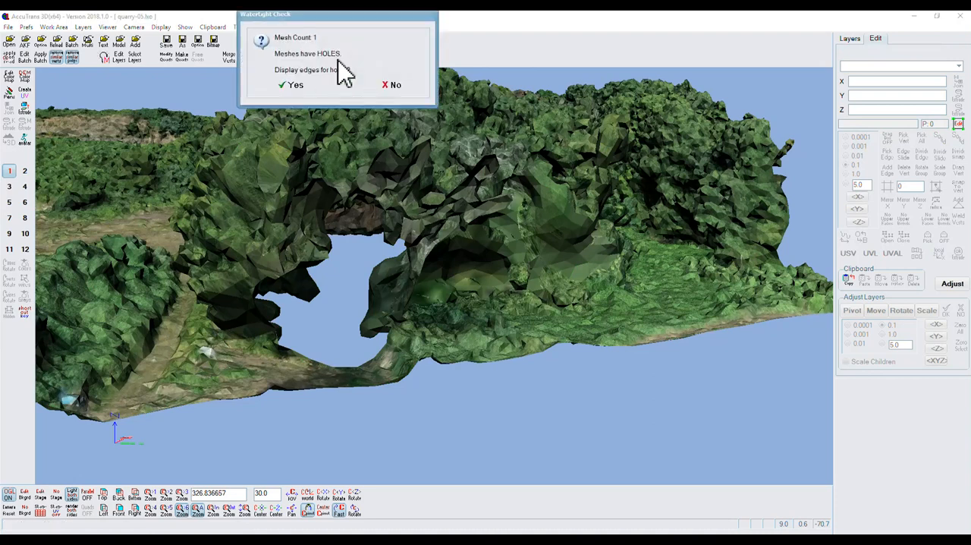
left_click(297, 83)
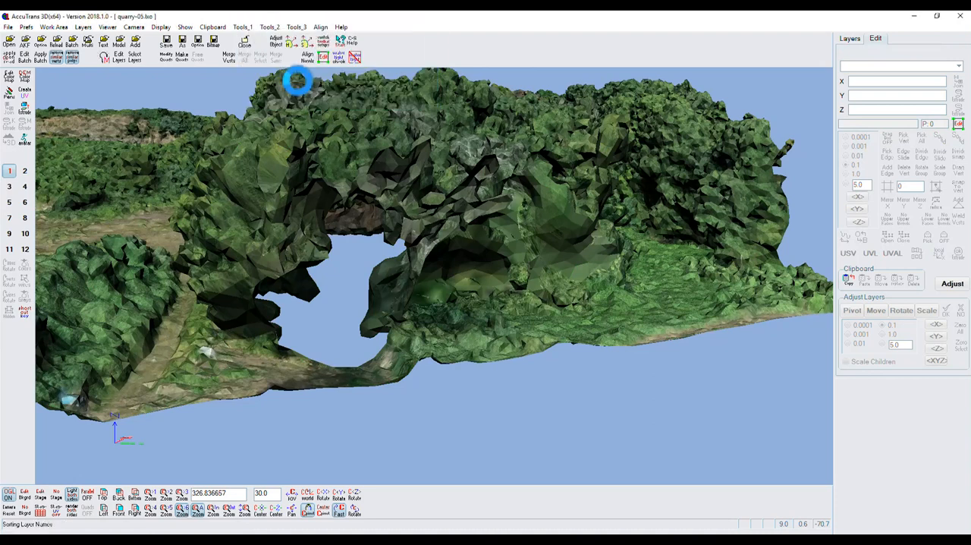
left_click(850, 40)
left_click(845, 64)
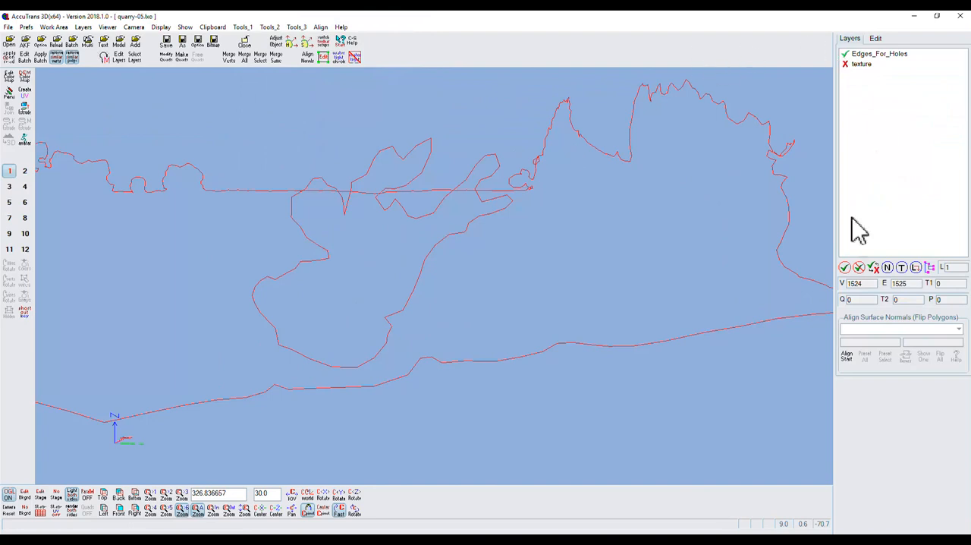
Rename the Edges_For_Holes layer to z1 and make the texture layer visible again
left_click(887, 269)
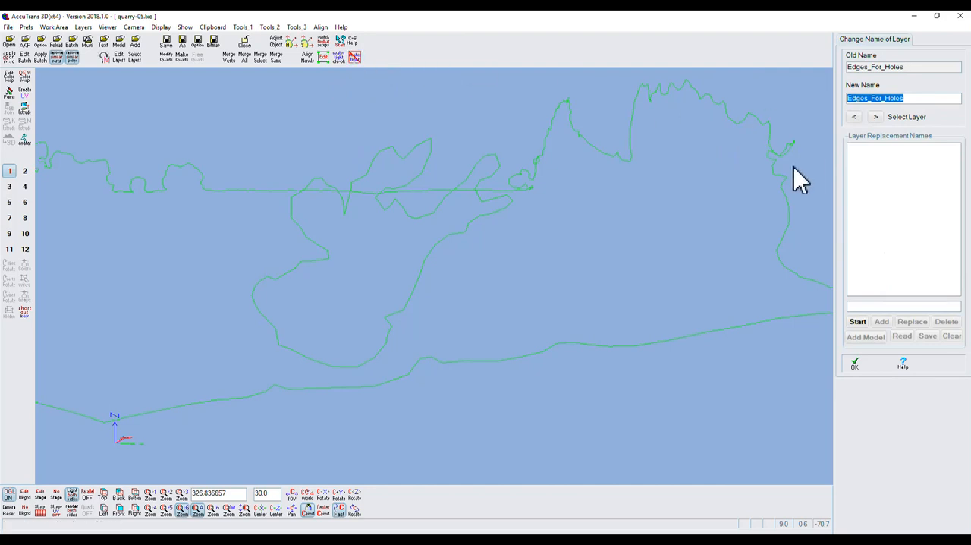
type("z1")
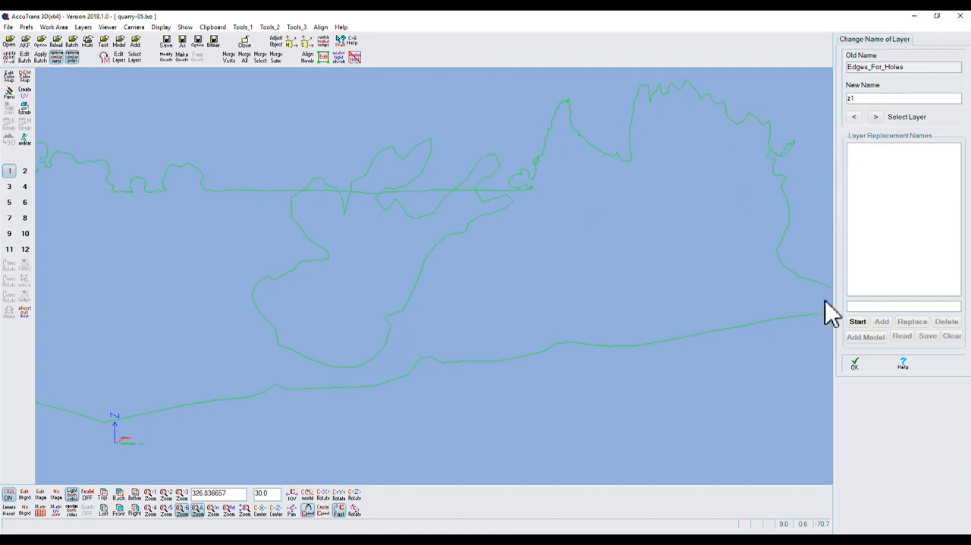
left_click(854, 367)
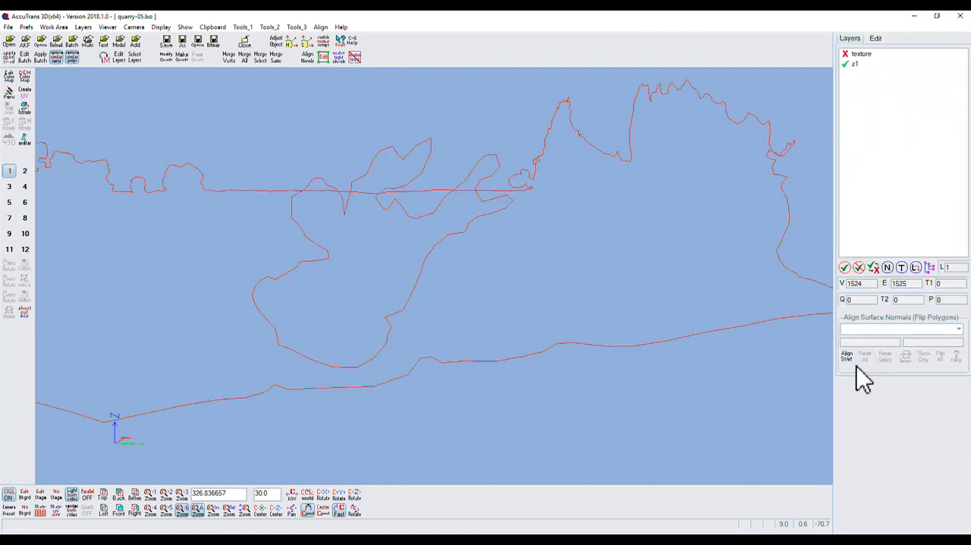
left_click(845, 56)
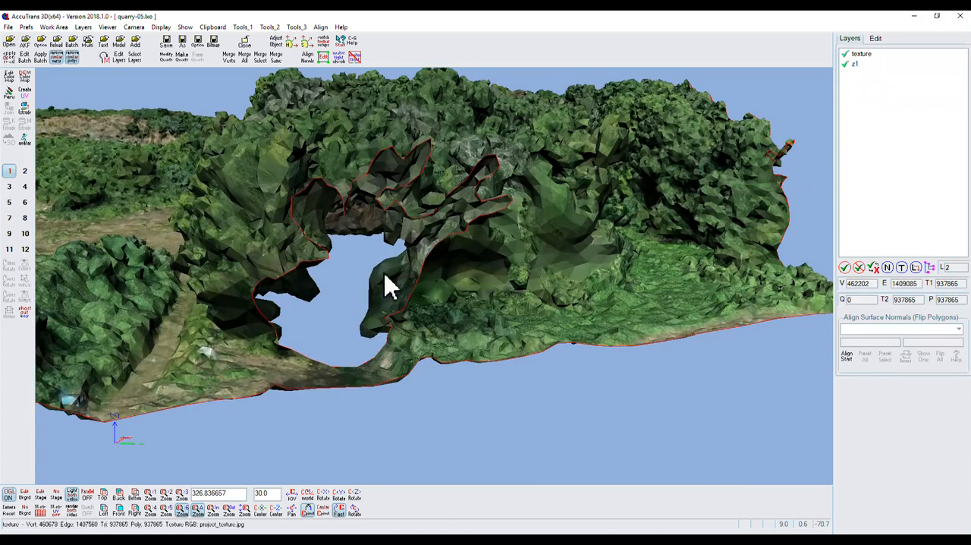
Start Triangle Relocation at the narrow strip below the hole, with texture as the source layer and z1 as the destination
left_click_drag(356, 512, 358, 516)
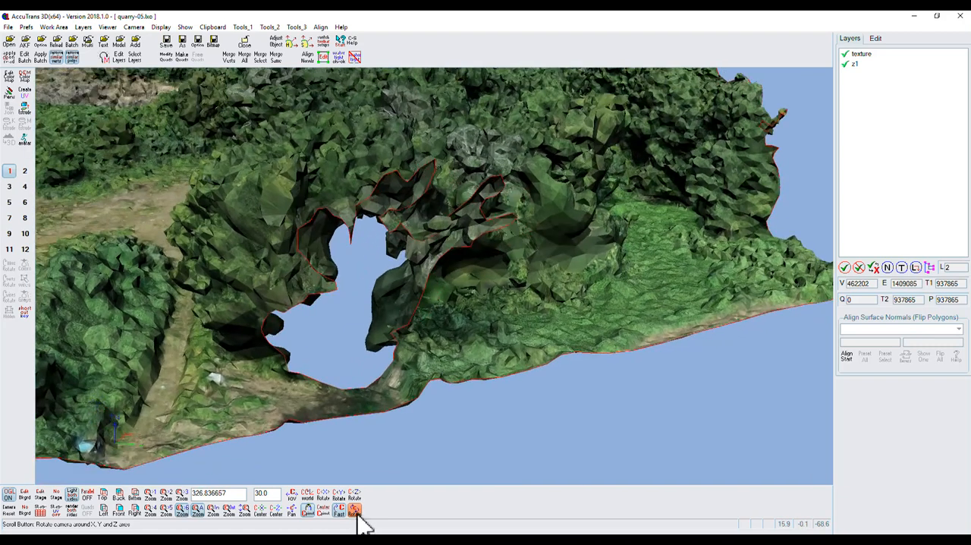
double_click(384, 379)
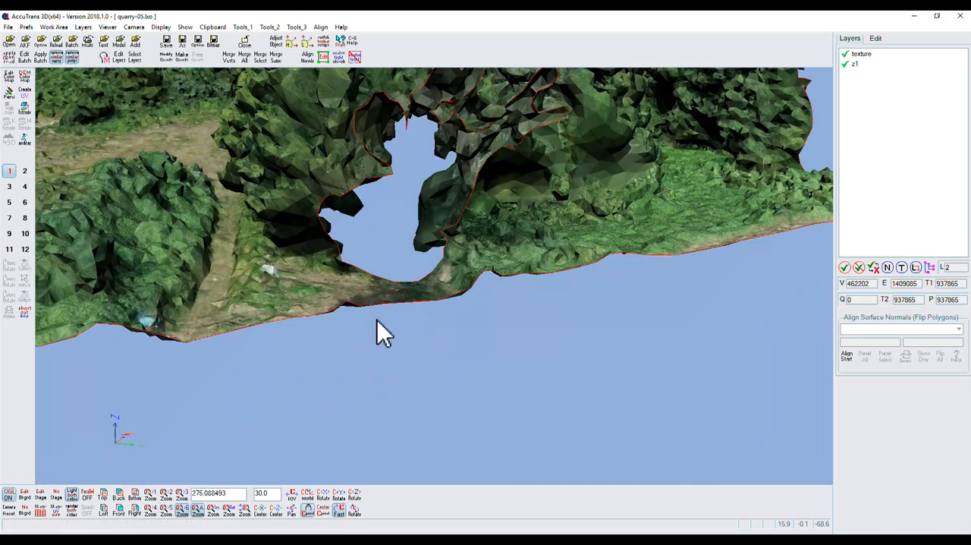
scroll(377, 319, "up", 3)
scroll(377, 319, "down", 1)
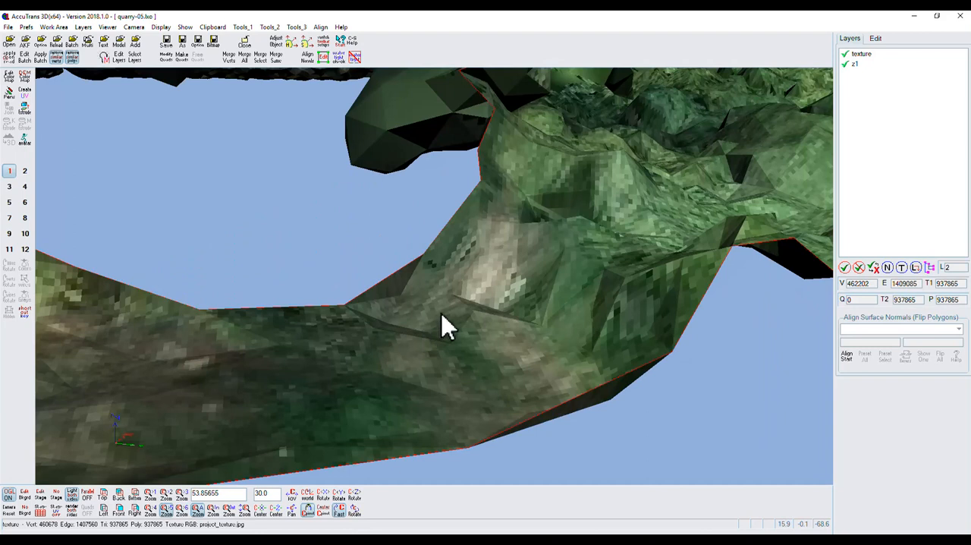
left_click(242, 26)
left_click(261, 314)
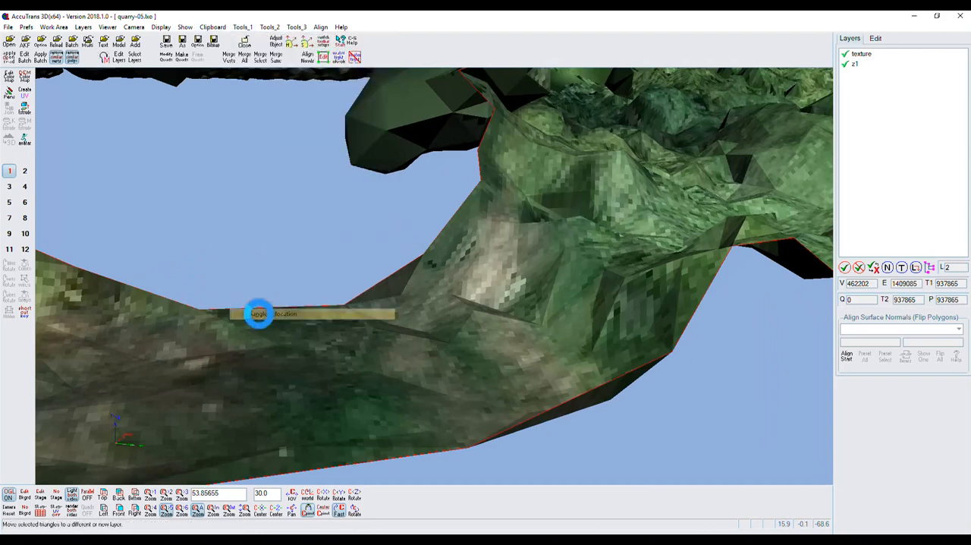
left_click(286, 389)
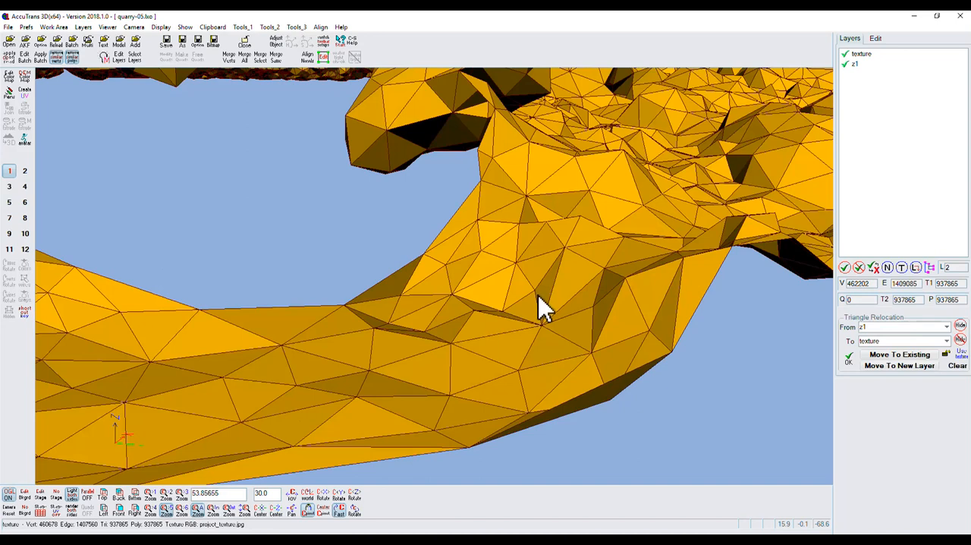
left_click(878, 355)
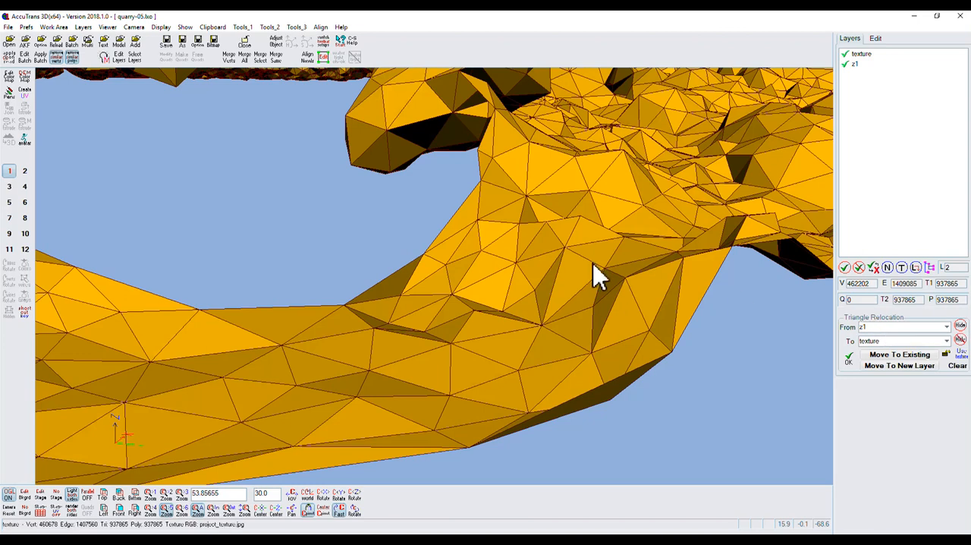
left_click(573, 270)
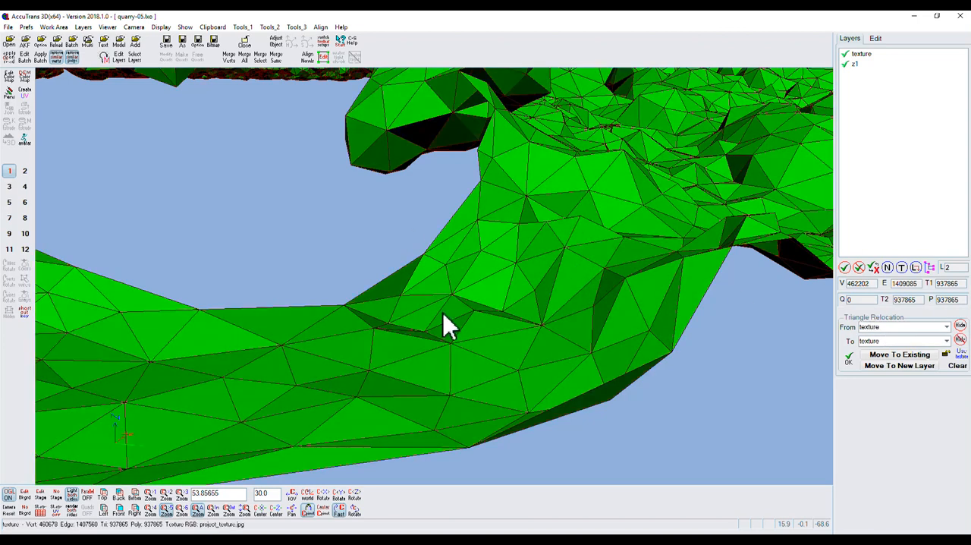
left_click(947, 341)
left_click(861, 360)
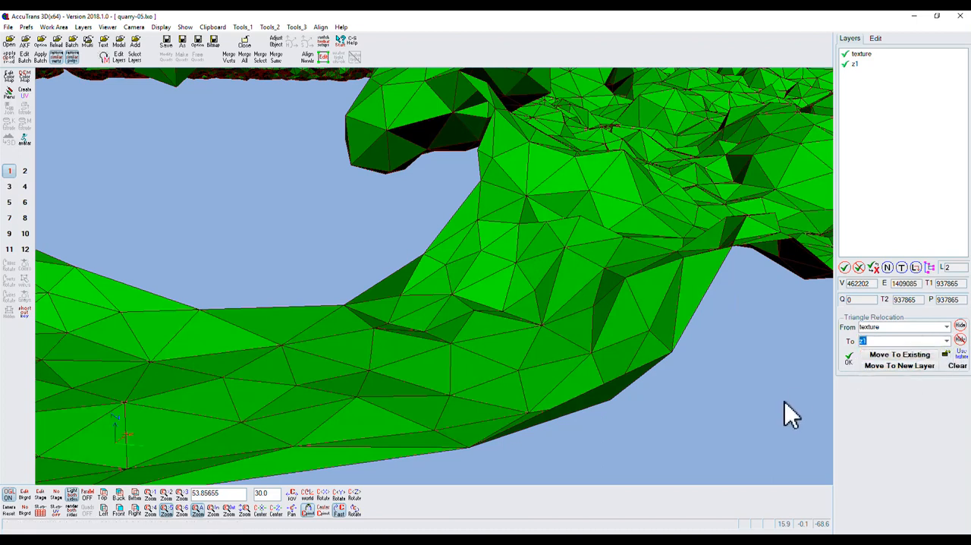
Relocate the triangle at the hole's lower edge to the existing z1 layer, finish the relocation and check it against the texture layer
left_click(405, 422)
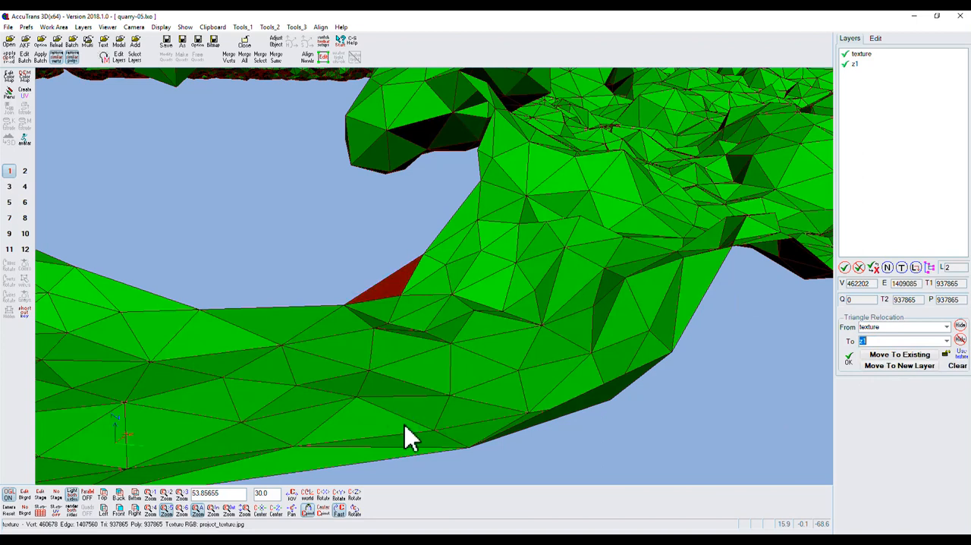
left_click(899, 355)
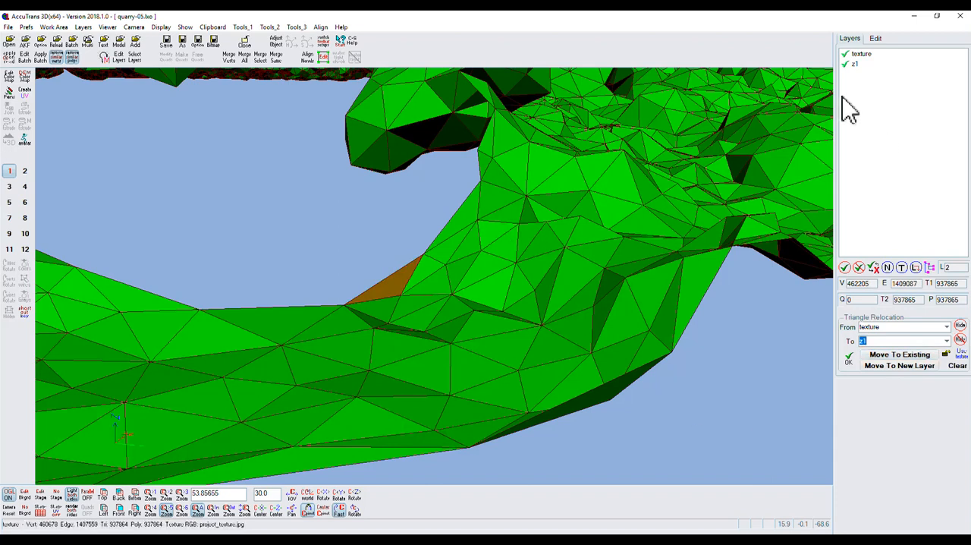
left_click(844, 54)
left_click(844, 55)
left_click(848, 357)
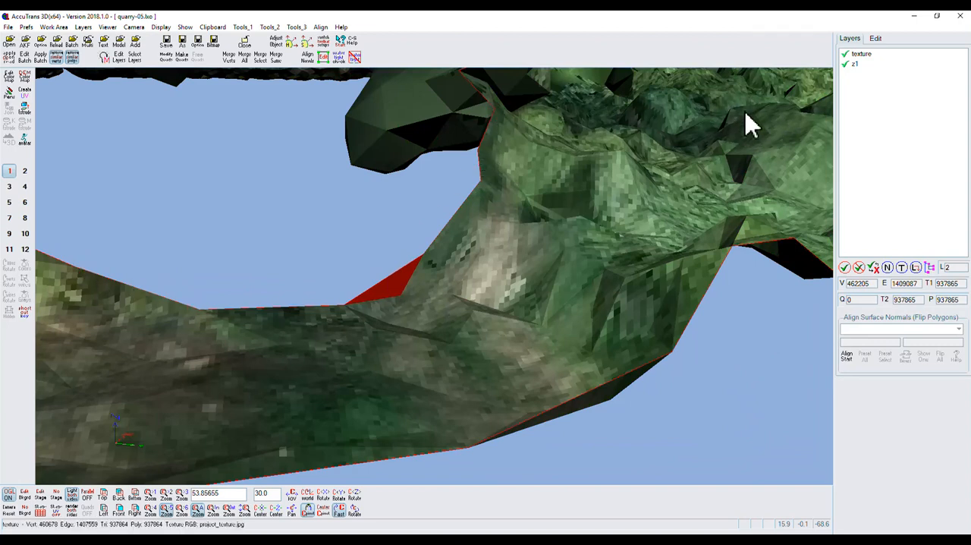
left_click(845, 54)
left_click(846, 54)
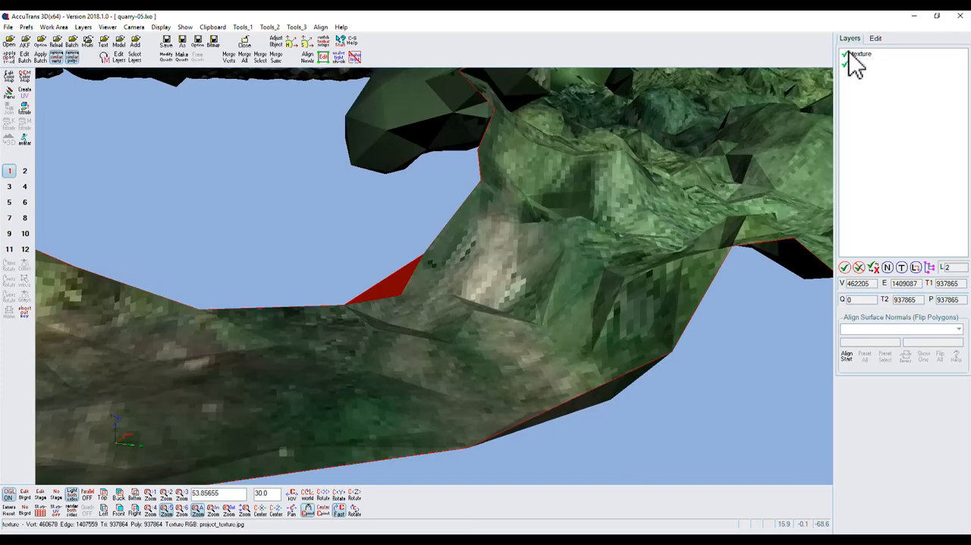
Start point editing and set z1 as the layer to edit
left_click(323, 55)
left_click(381, 260)
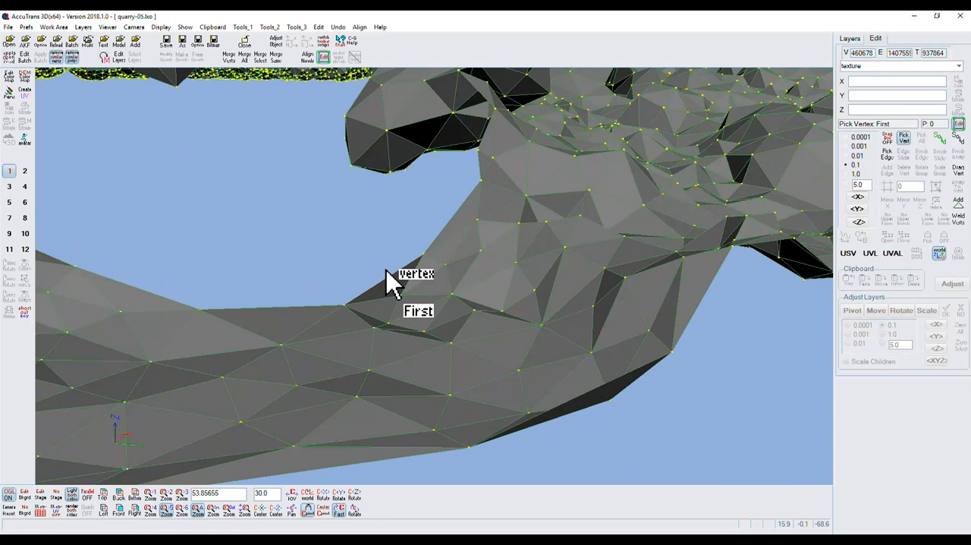
left_click(958, 201)
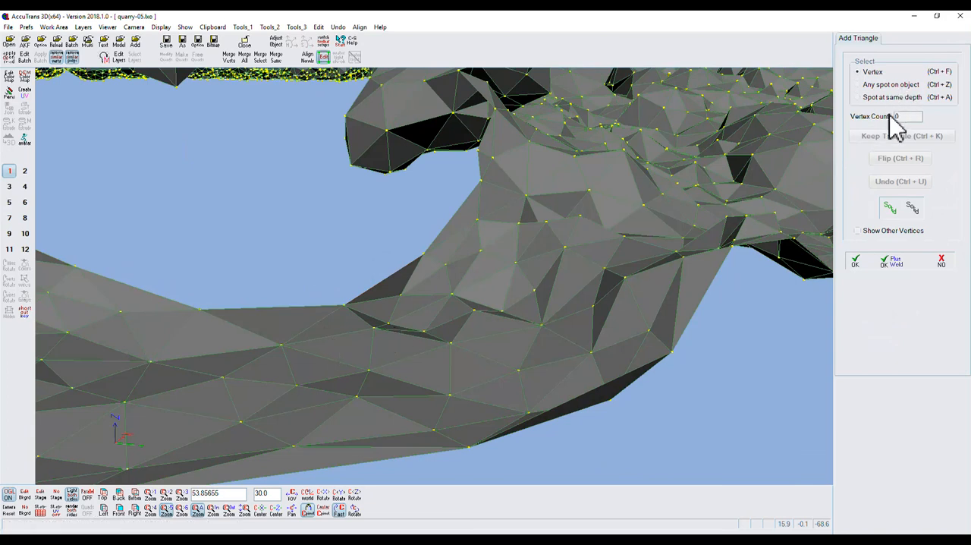
left_click(942, 262)
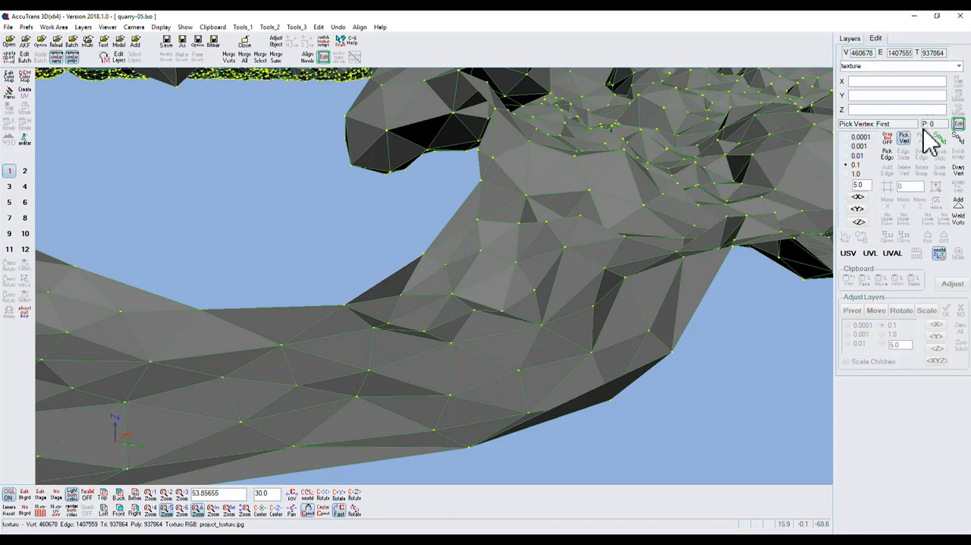
left_click(958, 66)
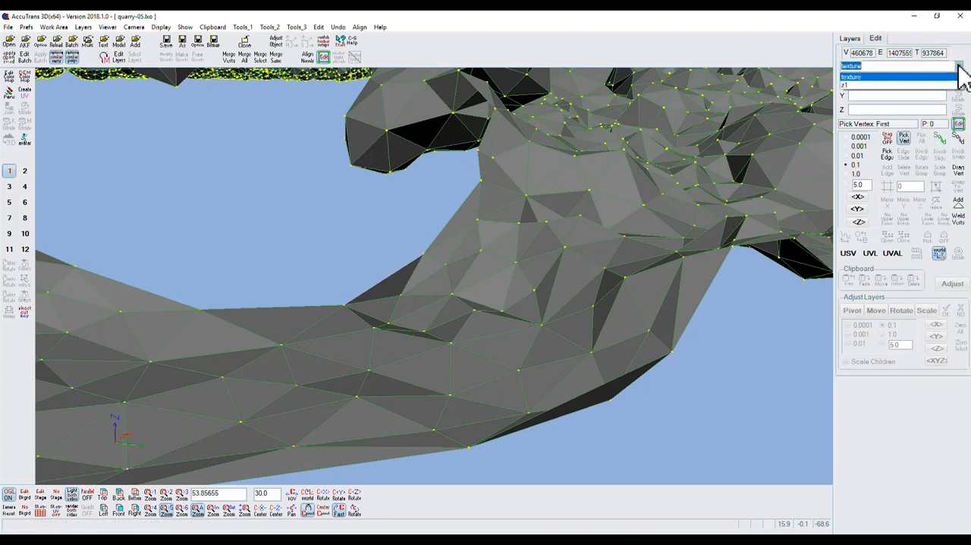
left_click(851, 84)
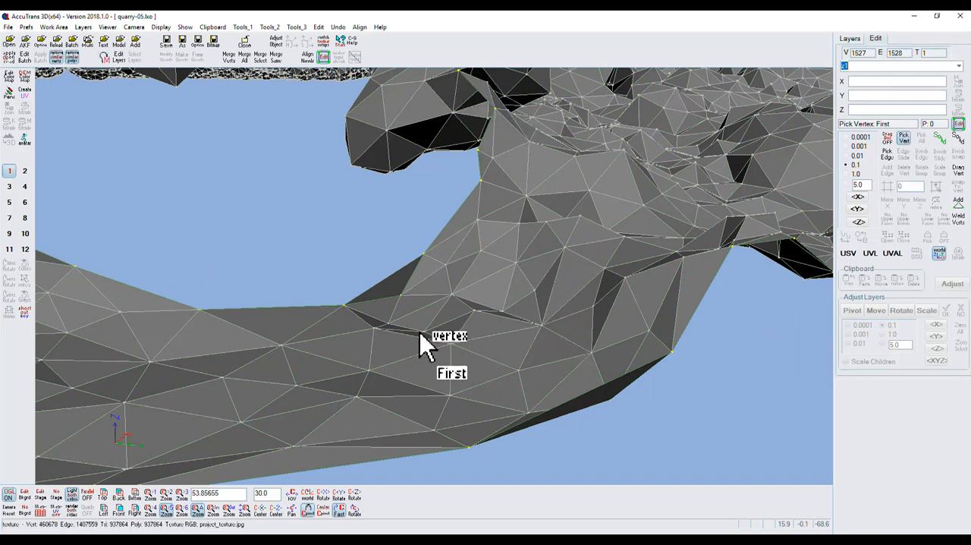
Add and keep a triangle joining the relocated triangle's two hole-side vertices to the neighbouring vertex on the hole's lower edge
left_click(960, 206)
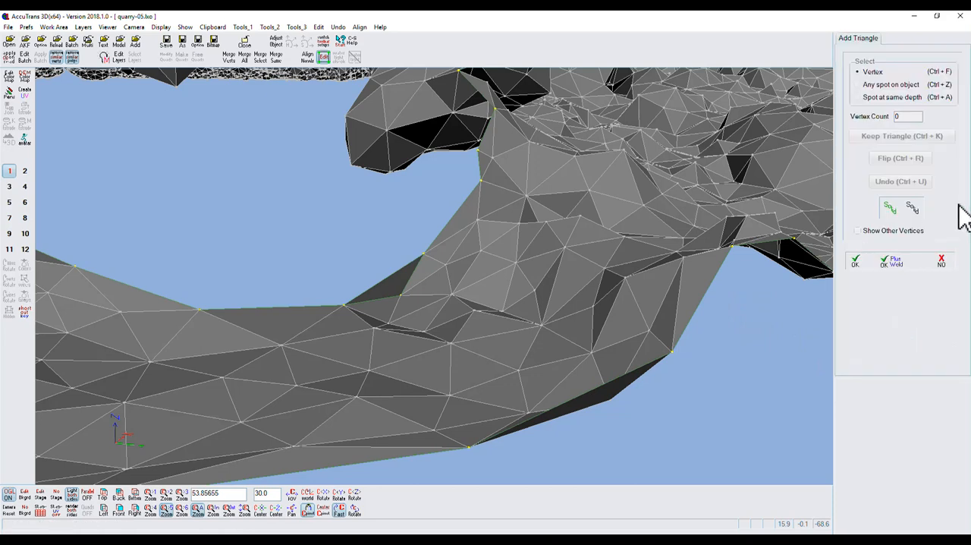
left_click(343, 307)
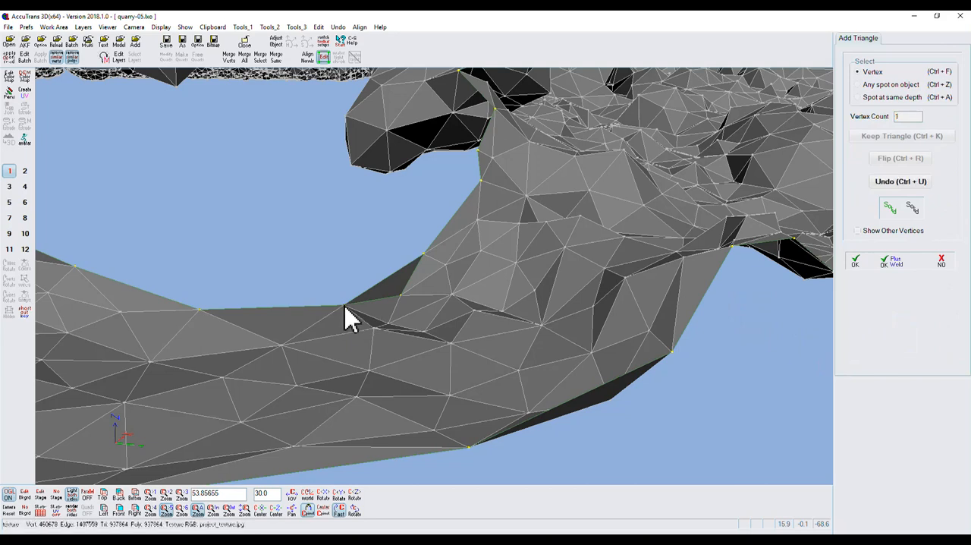
left_click(199, 310)
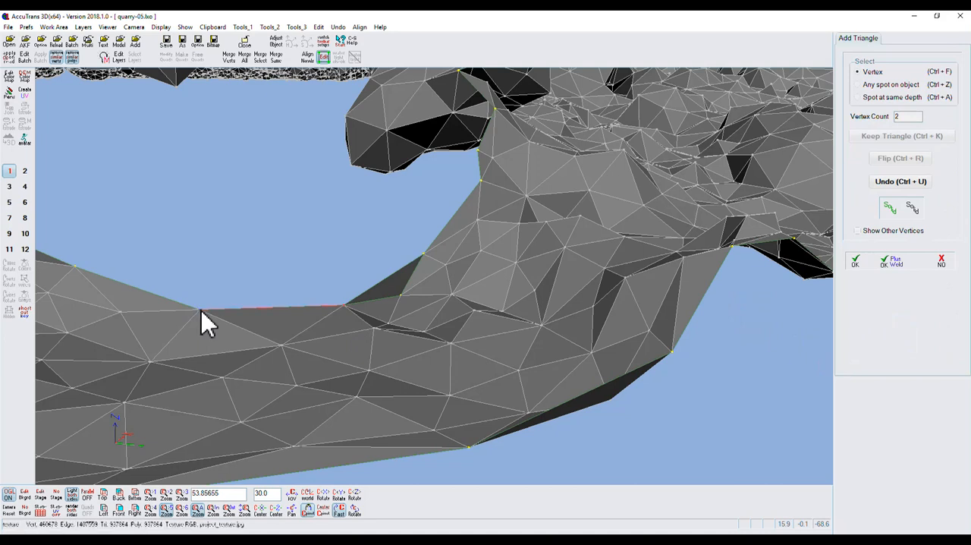
left_click(423, 253)
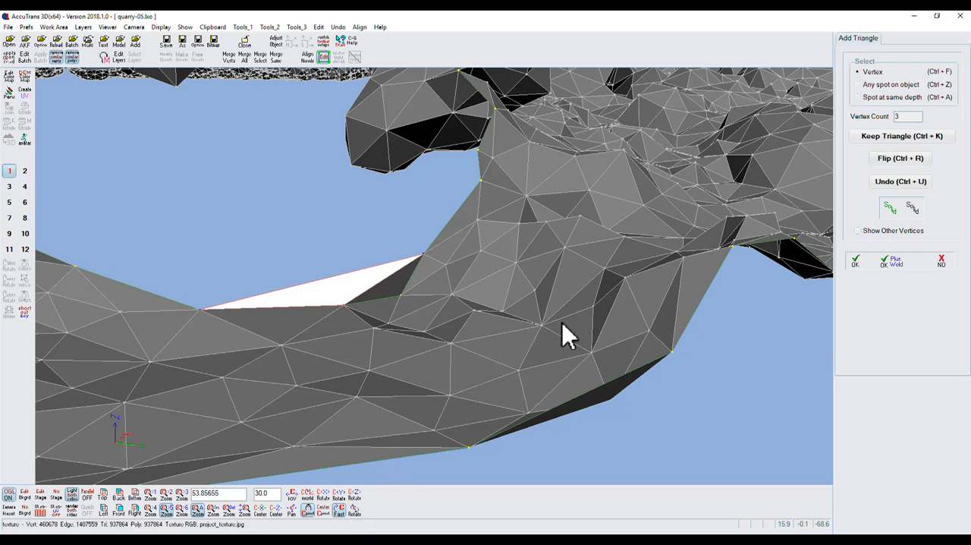
left_click(892, 137)
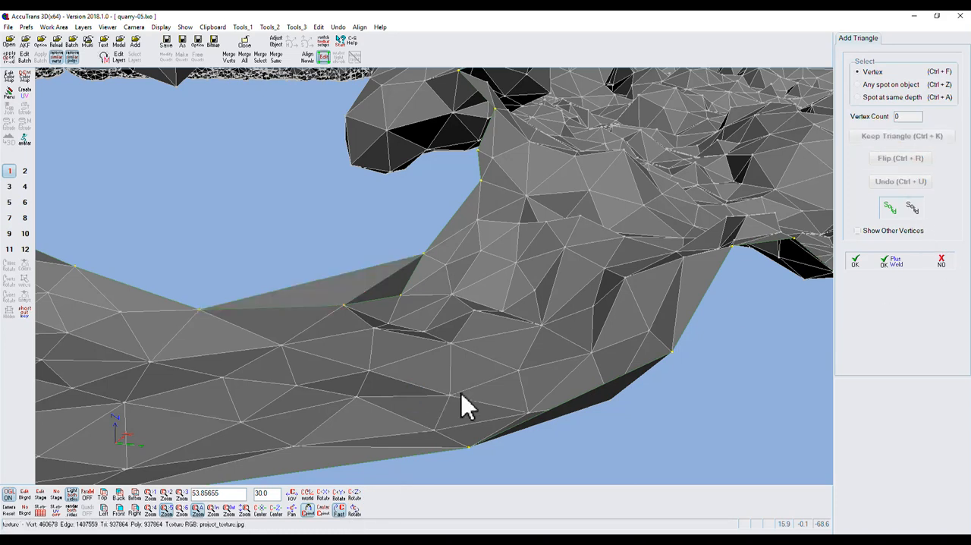
Try to add a triangle from the right end of the last patch triangle to the next vertex up and the patch's left corner
left_click(355, 512)
left_click_drag(356, 512, 357, 516)
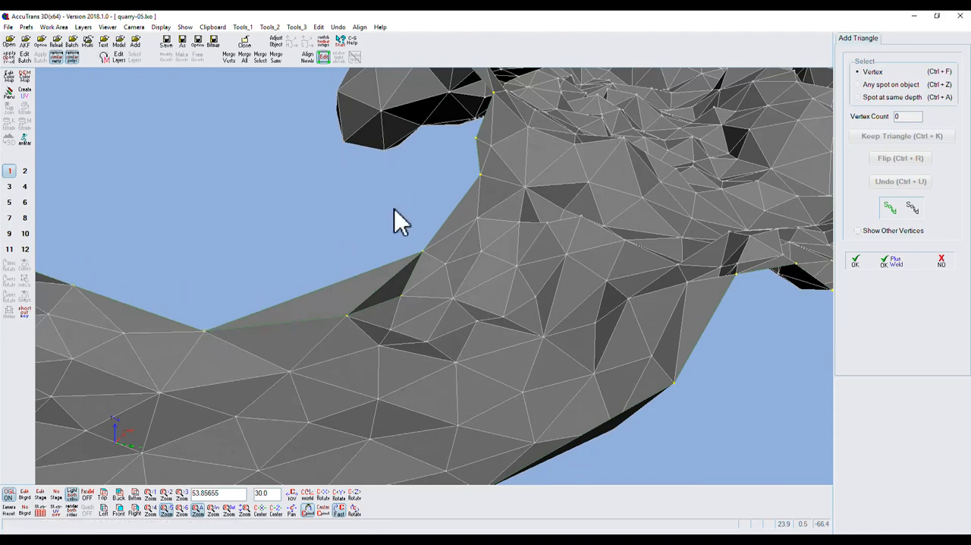
left_click(479, 175)
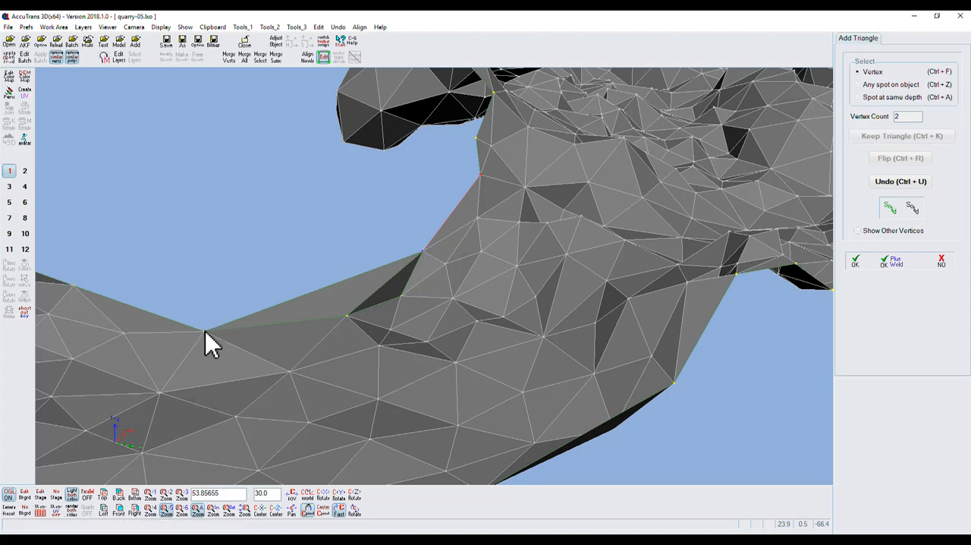
left_click(205, 334)
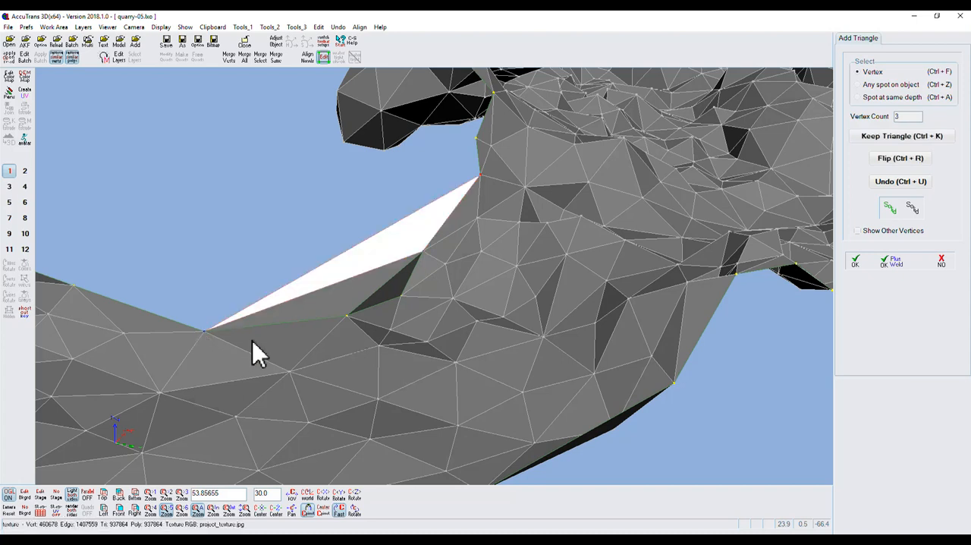
left_click(913, 140)
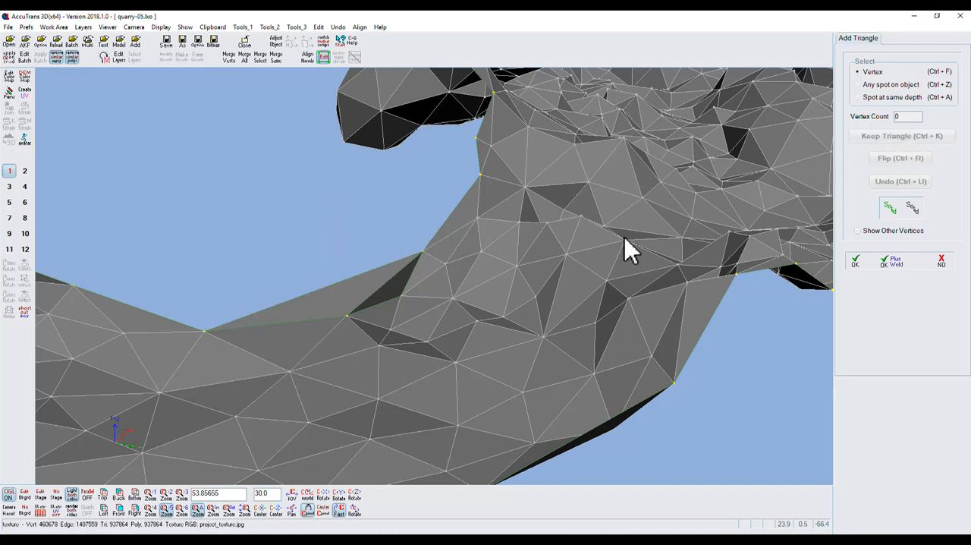
Add and keep a triangle joining the last patch triangle's two upper vertices to the next vertex up the hole's right edge
left_click(480, 176)
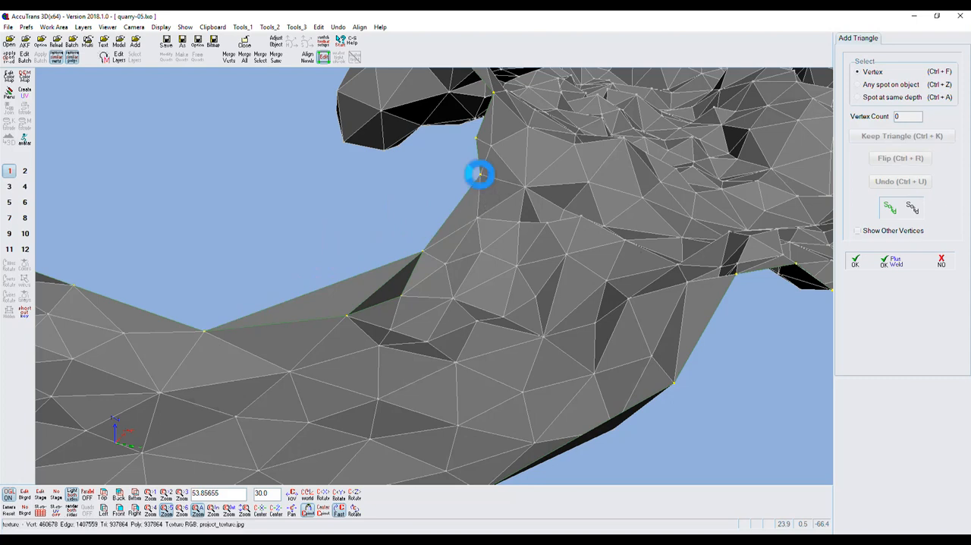
left_click(422, 252)
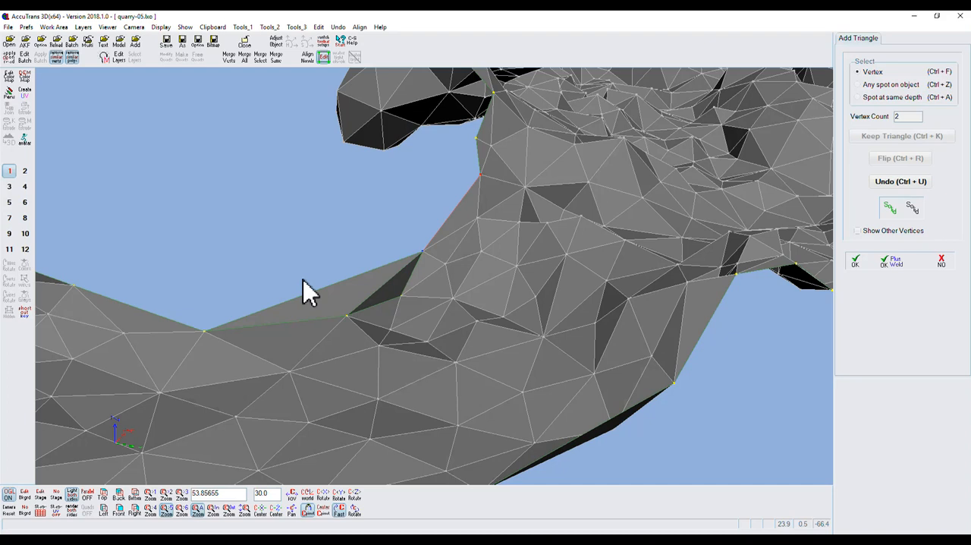
left_click(206, 331)
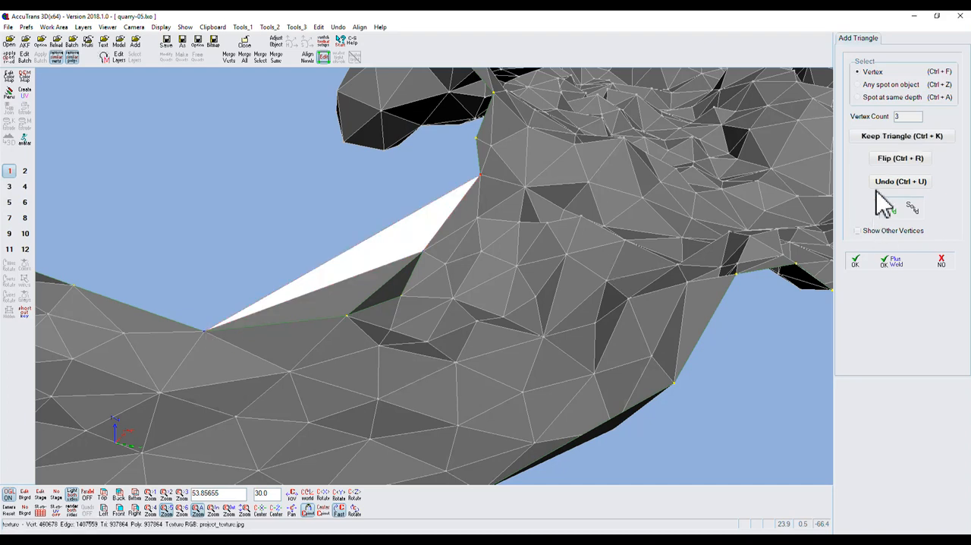
left_click(884, 139)
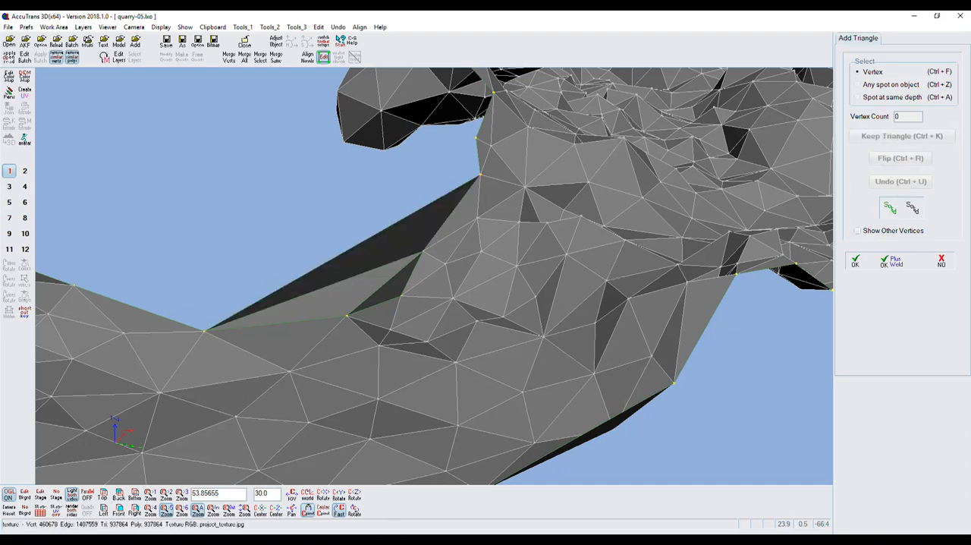
Add a triangle from the patch's left corner to the next two vertices up the hole's right edge, and finish adding triangles
left_click_drag(358, 507, 353, 508)
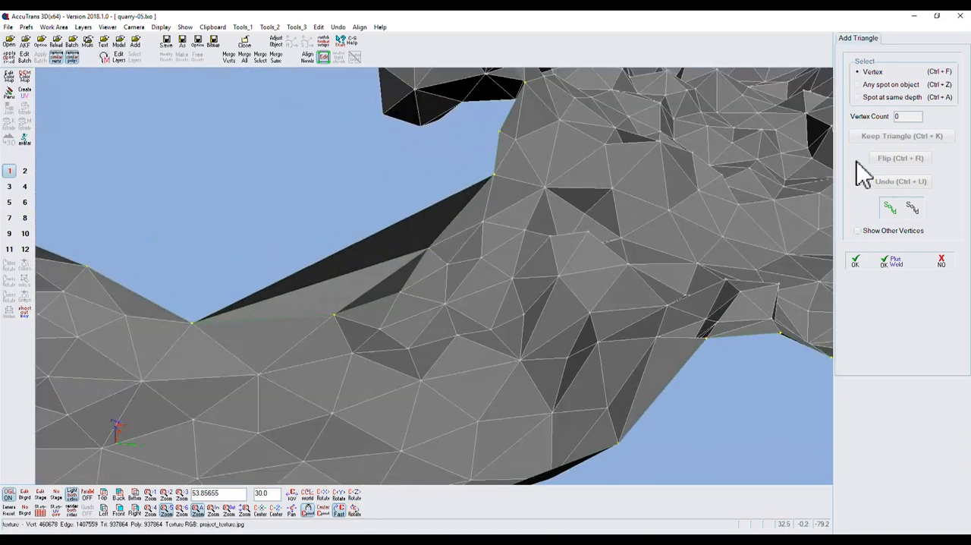
left_click(193, 324)
left_click(193, 324)
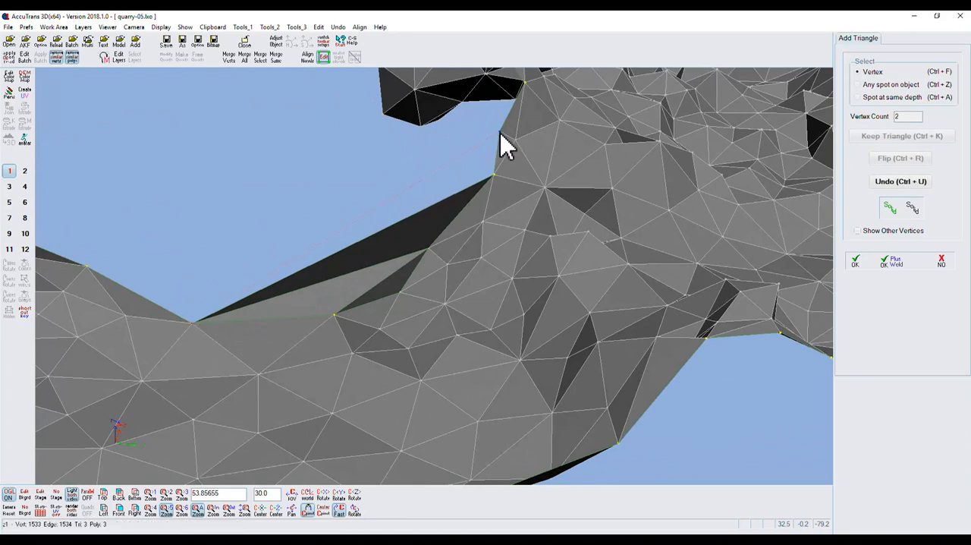
left_click(494, 175)
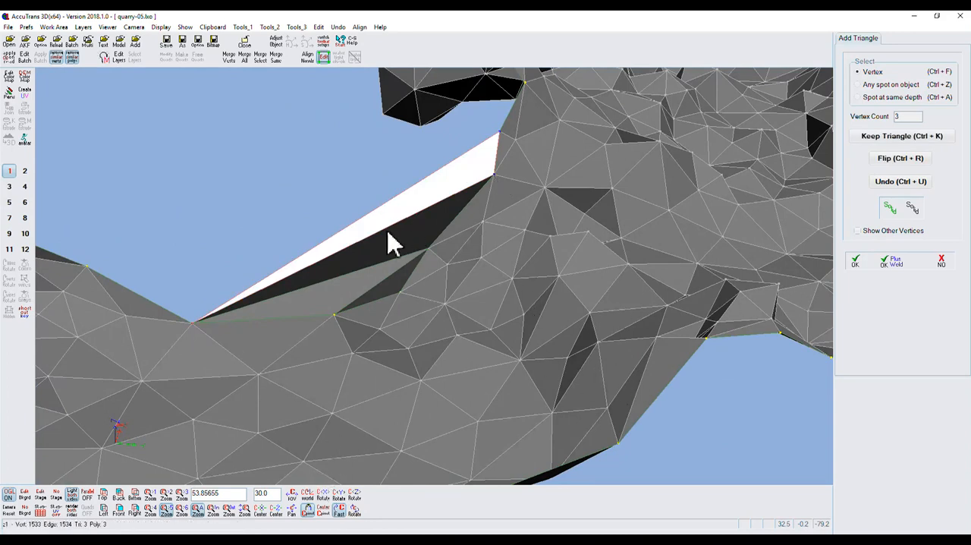
left_click(857, 263)
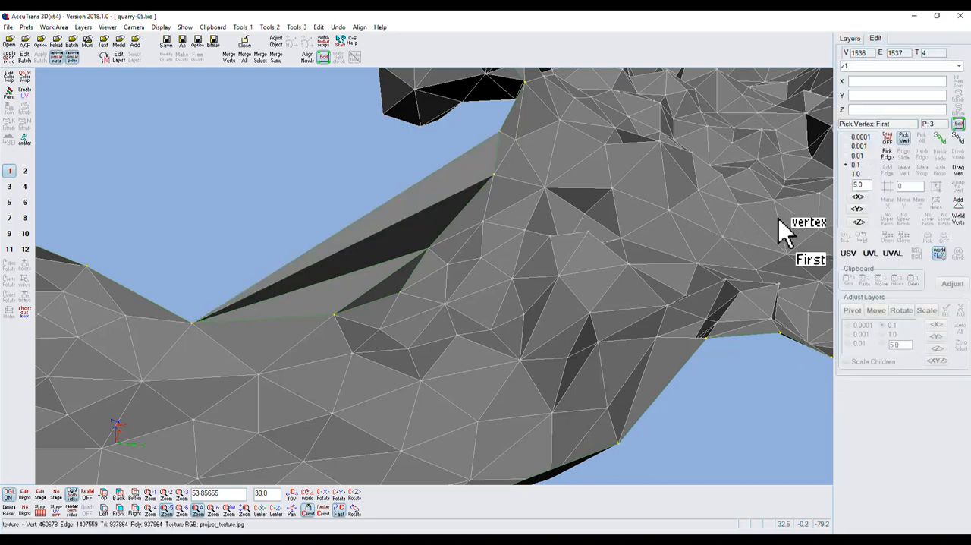
Try to pick the long upper edge of the newest triangle by its two end vertices
left_click(888, 154)
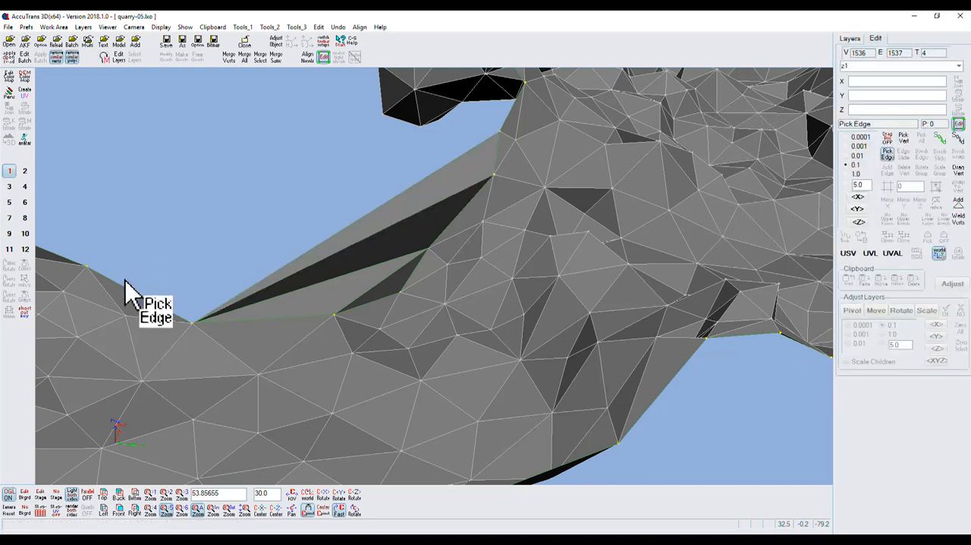
left_click(199, 321)
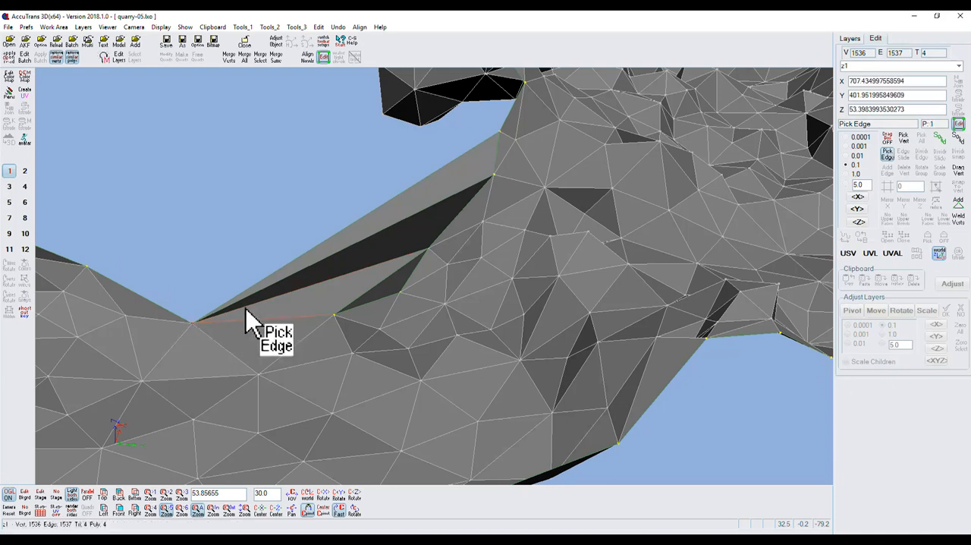
left_click(500, 132)
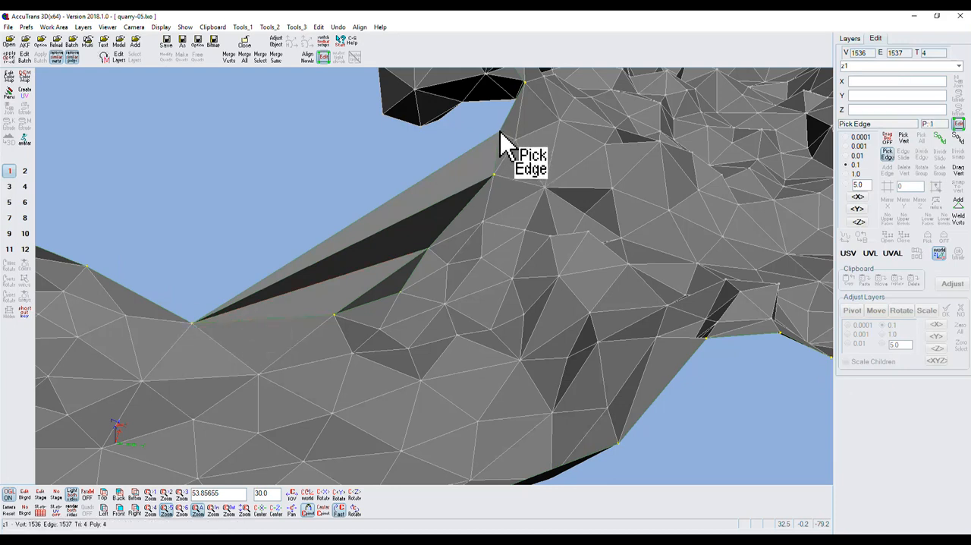
left_click(500, 134)
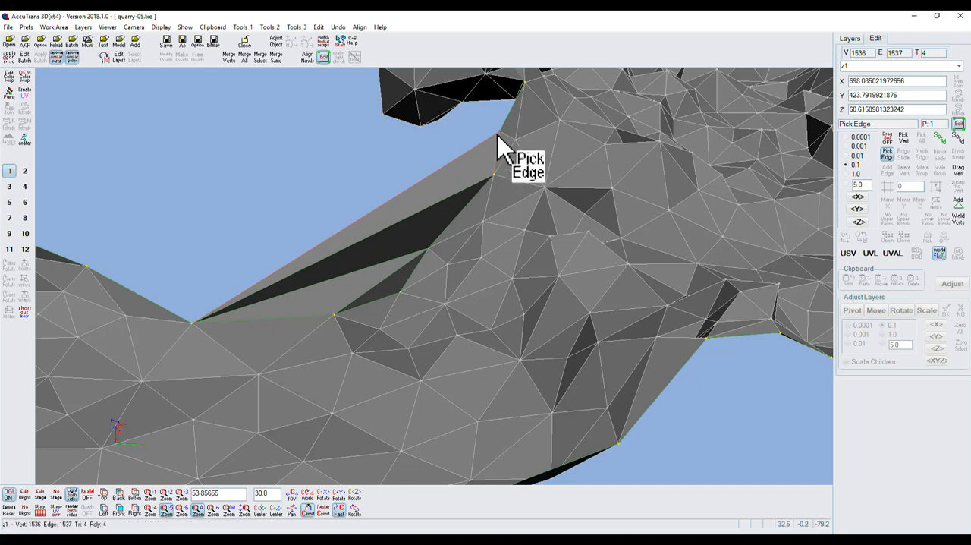
mouse_move(357, 507)
left_mouse_down()
mouse_move(364, 513)
mouse_move(352, 503)
mouse_move(355, 513)
left_mouse_up()
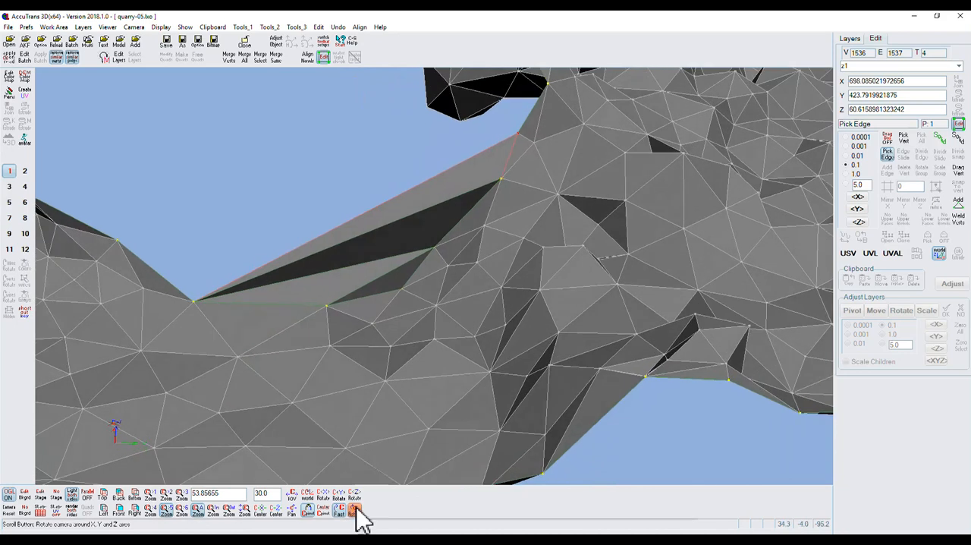
left_click(194, 301)
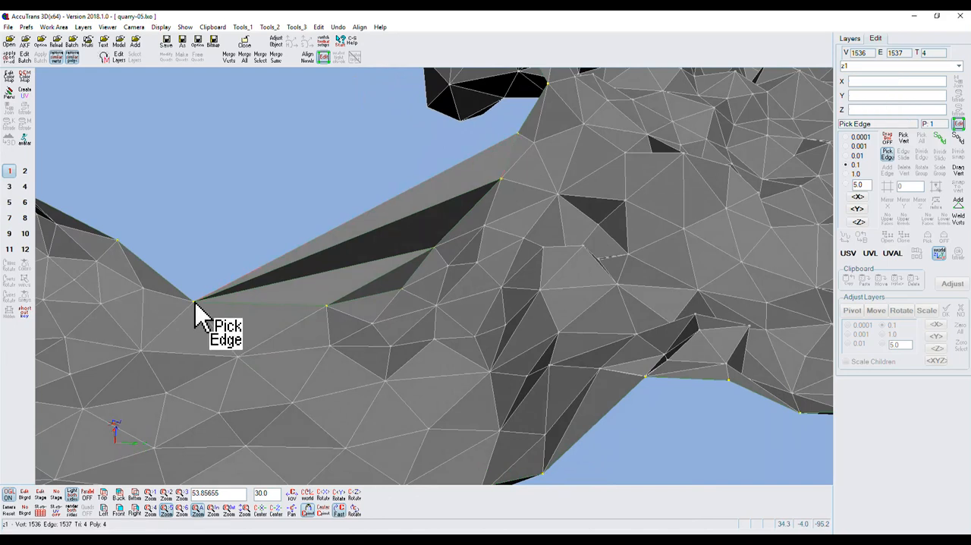
Weld the z1 layer's vertices and check the two end vertices of the patch's long upper edge
left_click(958, 221)
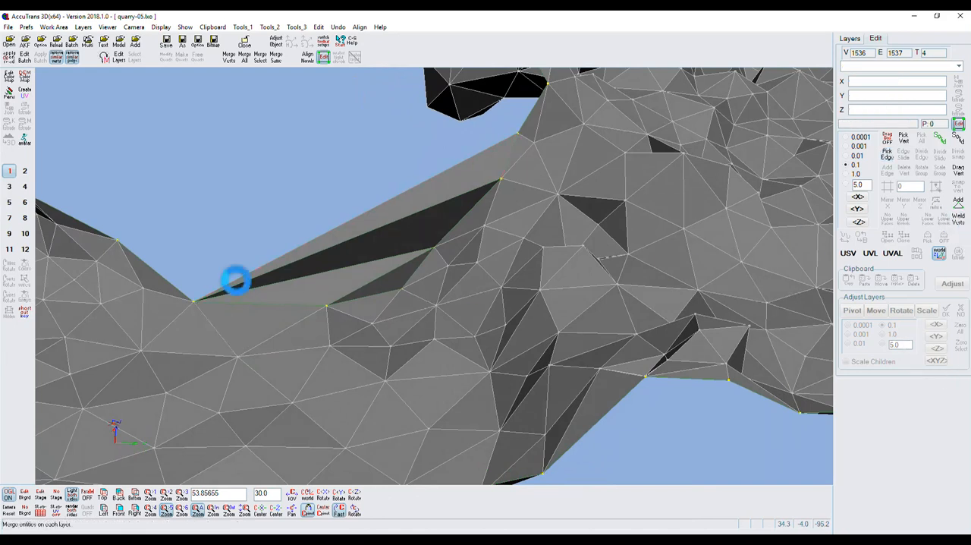
left_click(194, 301)
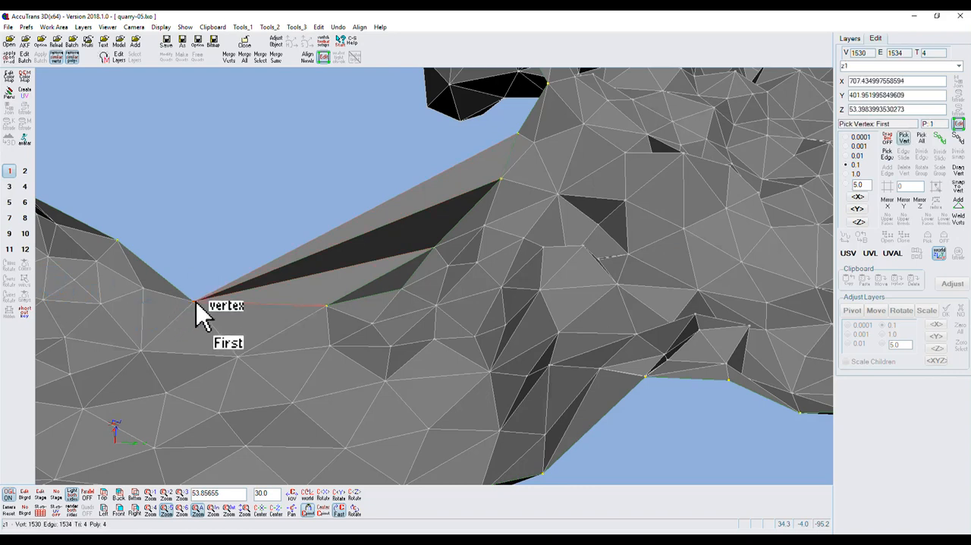
left_click(519, 137)
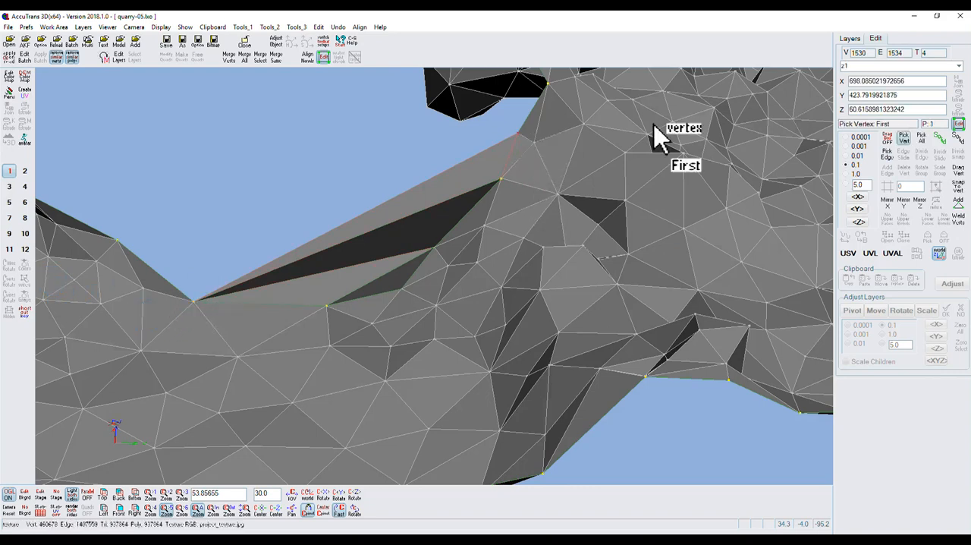
Pick the patch's long upper edge by its two end vertices and divide it
left_click(887, 154)
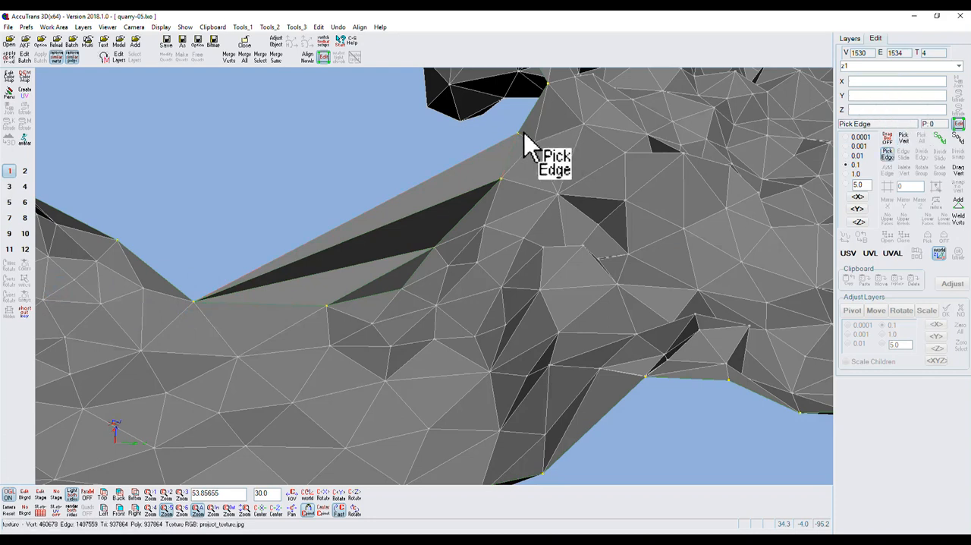
left_click(521, 138)
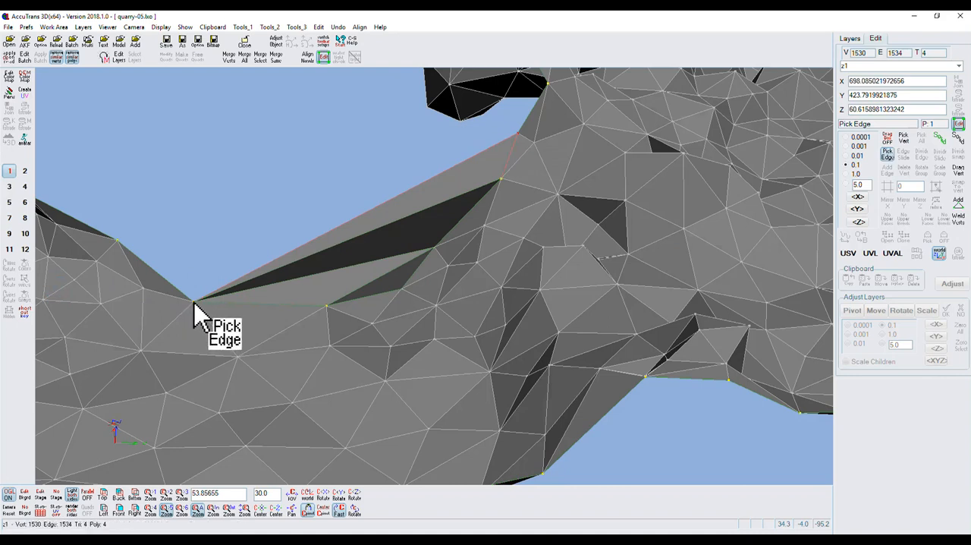
left_click(194, 302)
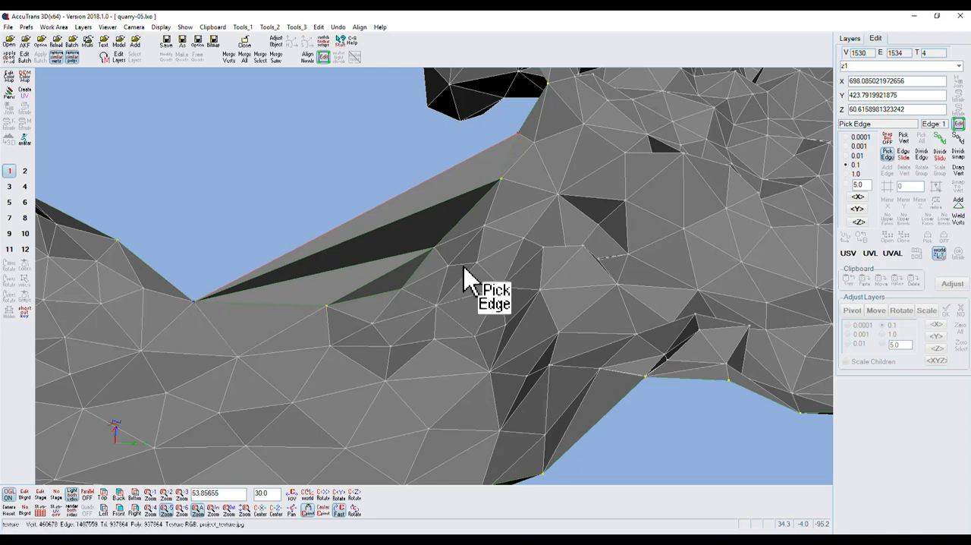
left_click(924, 156)
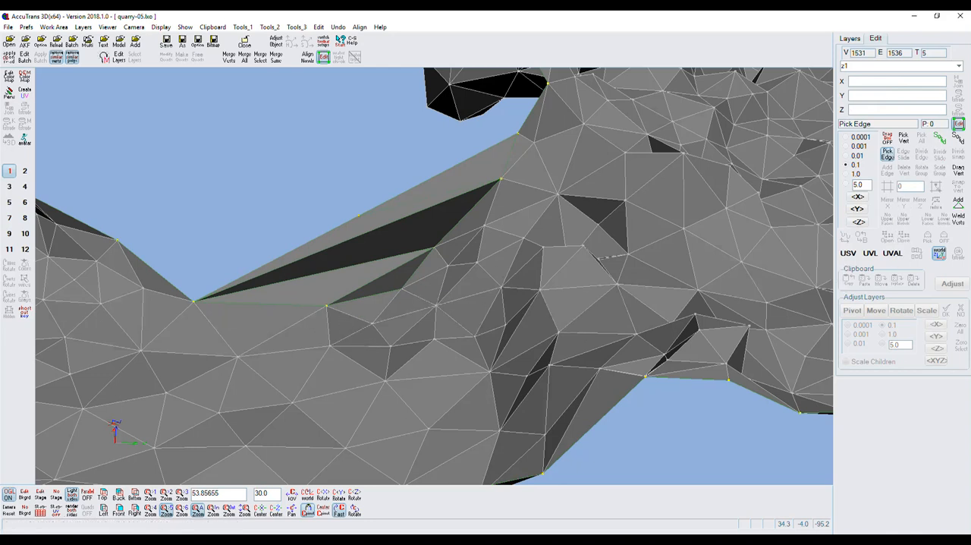
Add and keep a triangle joining the divided edge's new midpoint, the patch's left corner and the next vertex up the hole's left edge
left_click(959, 206)
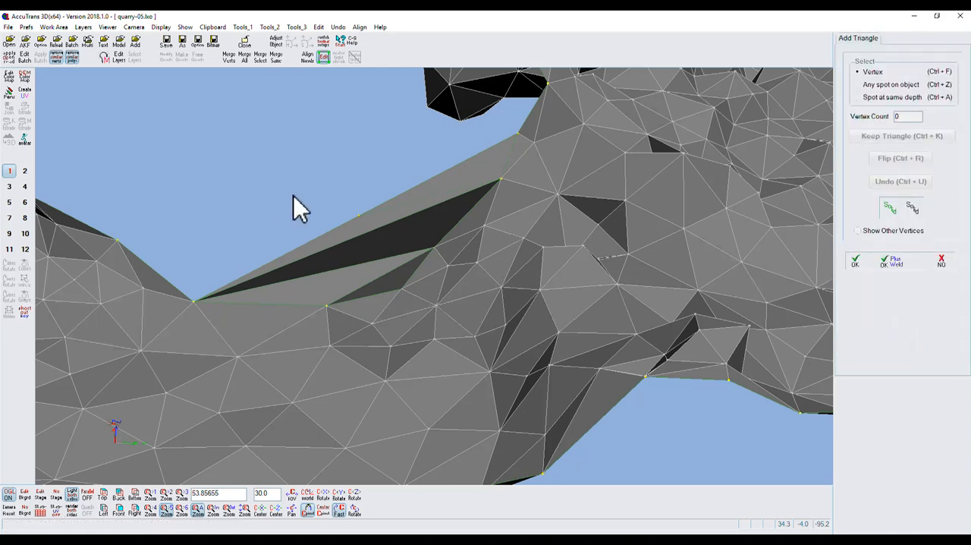
left_click(359, 216)
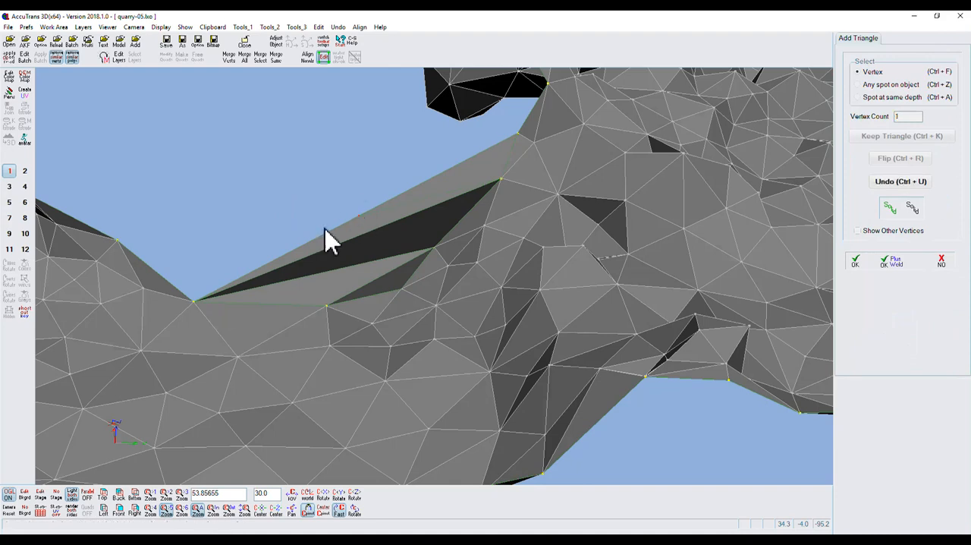
left_click(195, 302)
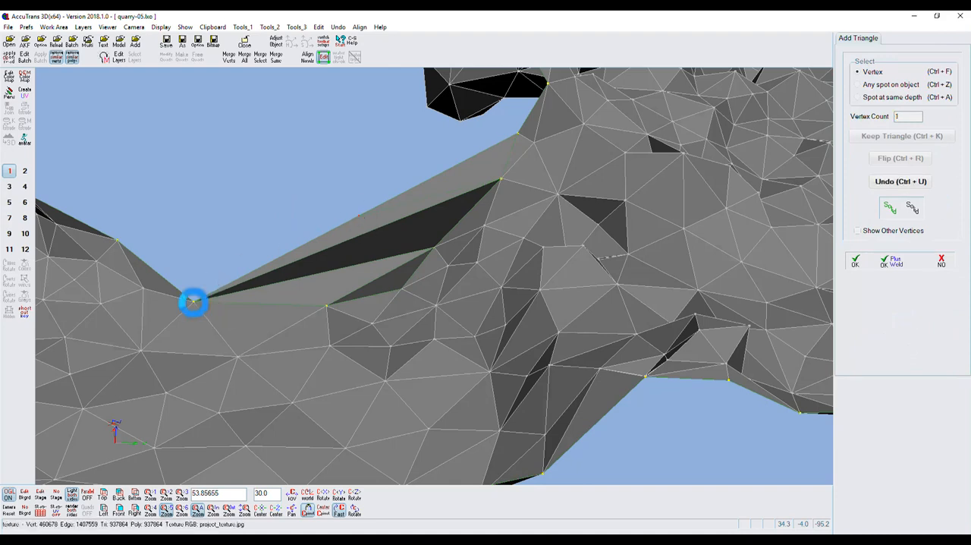
left_click(118, 240)
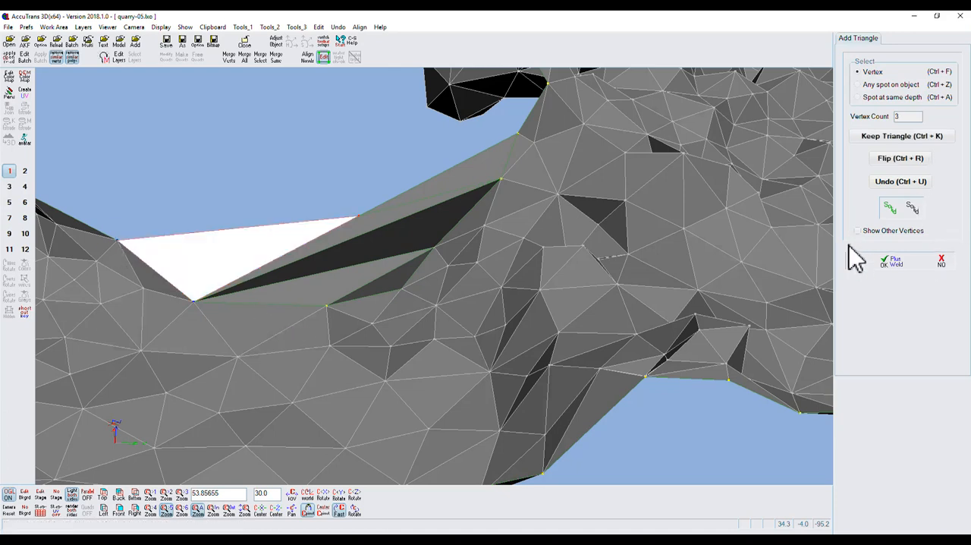
left_click(901, 141)
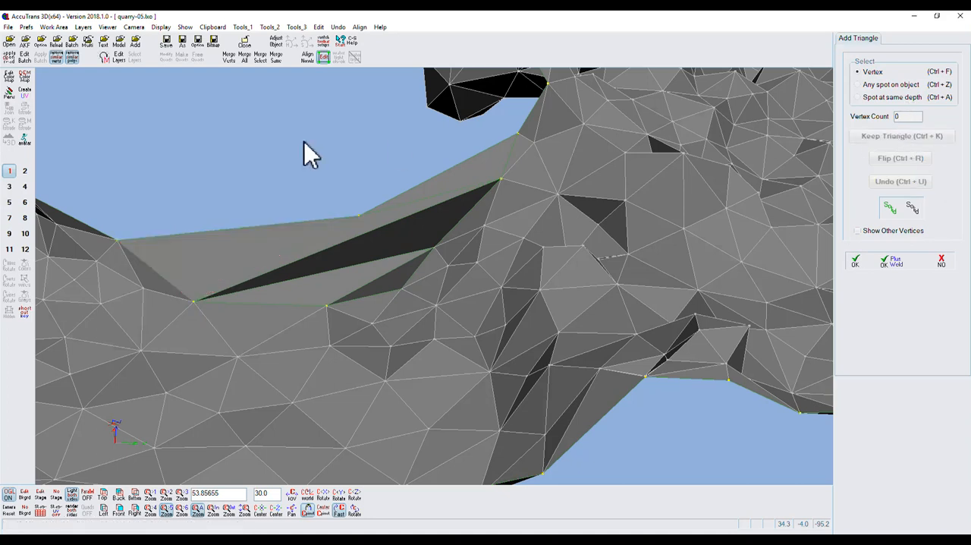
Add a triangle joining the divided edge's midpoint, its right end vertex and the next vertex up the hole's right edge, and finish adding triangles
left_click(359, 216)
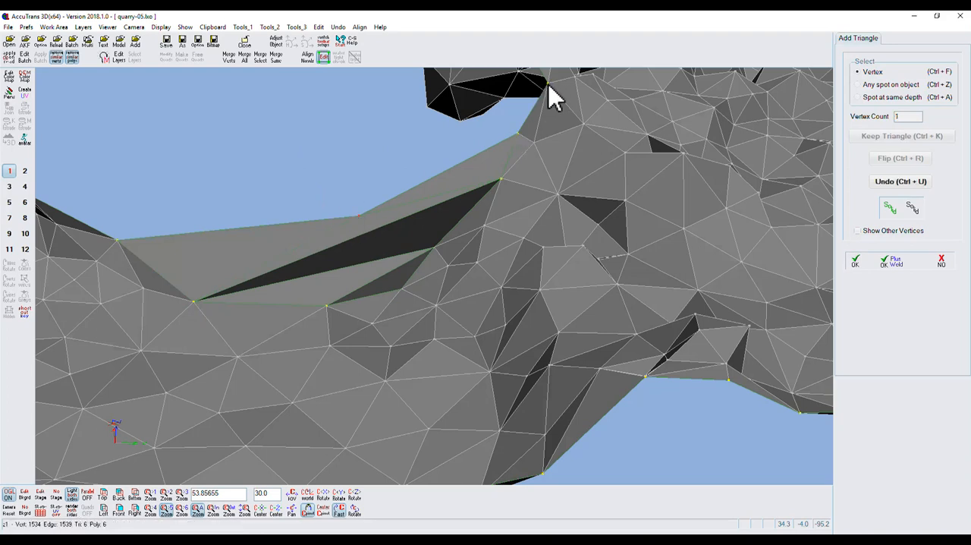
left_click(519, 134)
left_click(520, 136)
left_click(856, 262)
End point editing and hide the texture layer, leaving only the z1 layer displayed
scroll(346, 211, "down", 5)
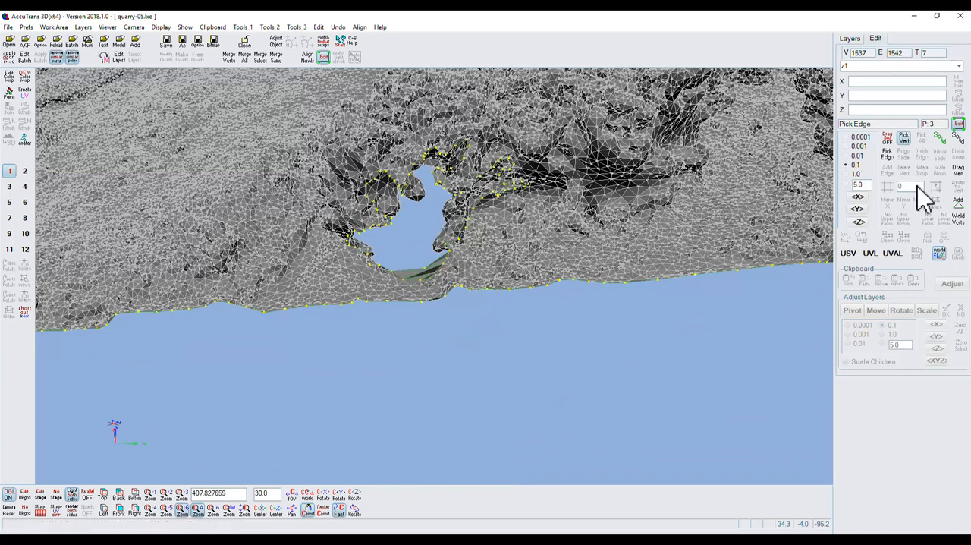
left_click(958, 124)
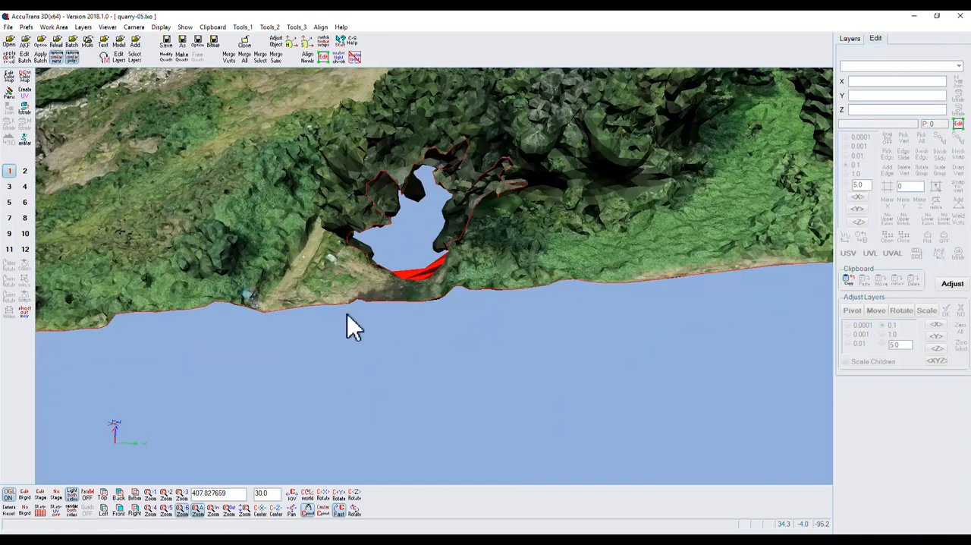
left_click(849, 40)
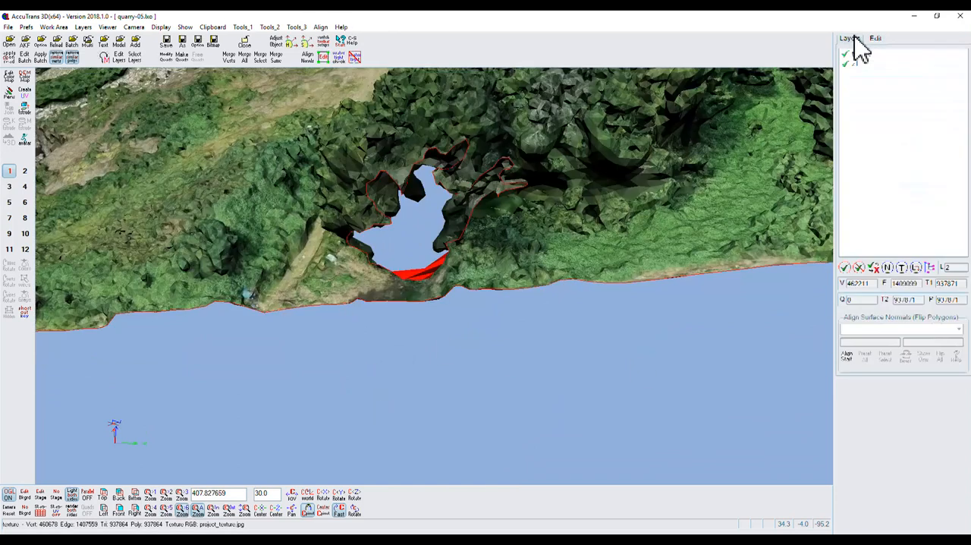
left_click(845, 56)
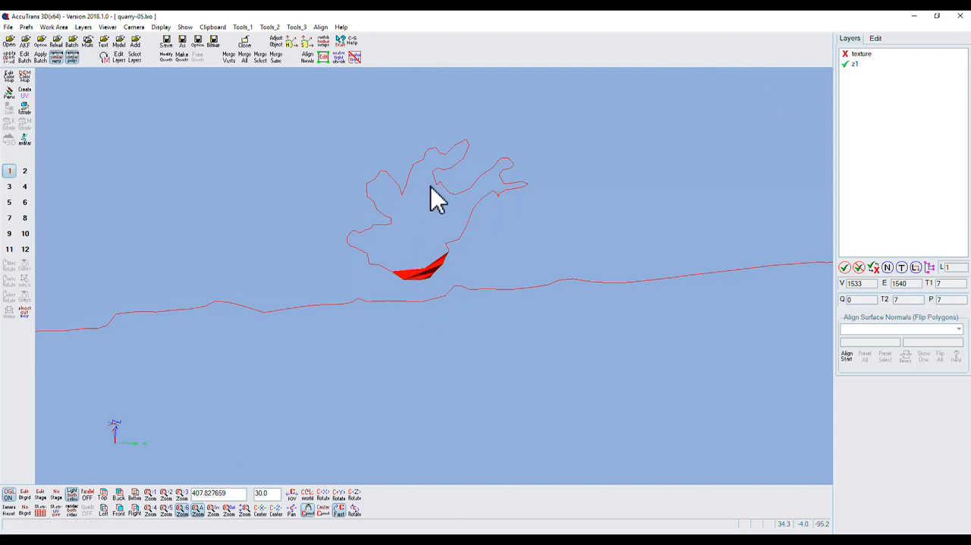
Compare the patch with and without the texture layer, and erase the lines on all layers
left_click(847, 57)
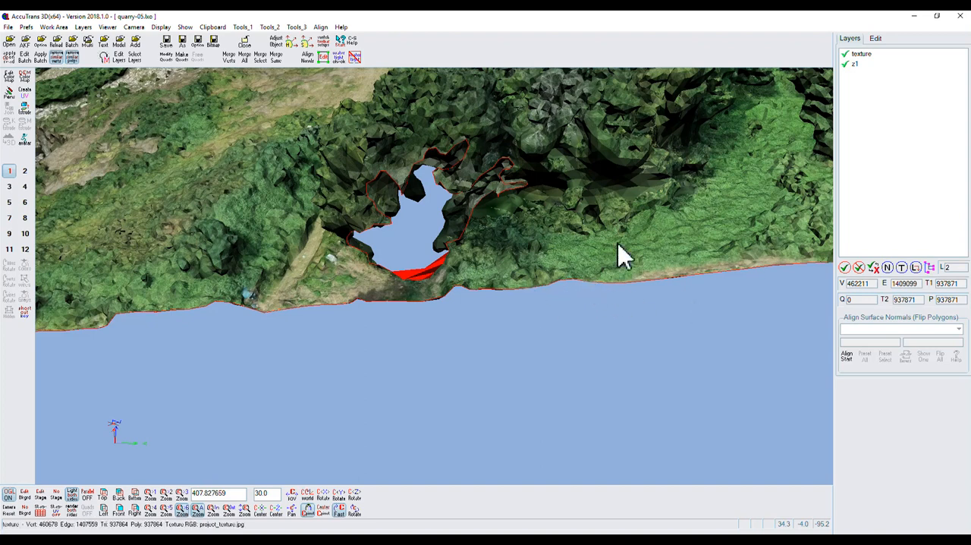
left_click(844, 55)
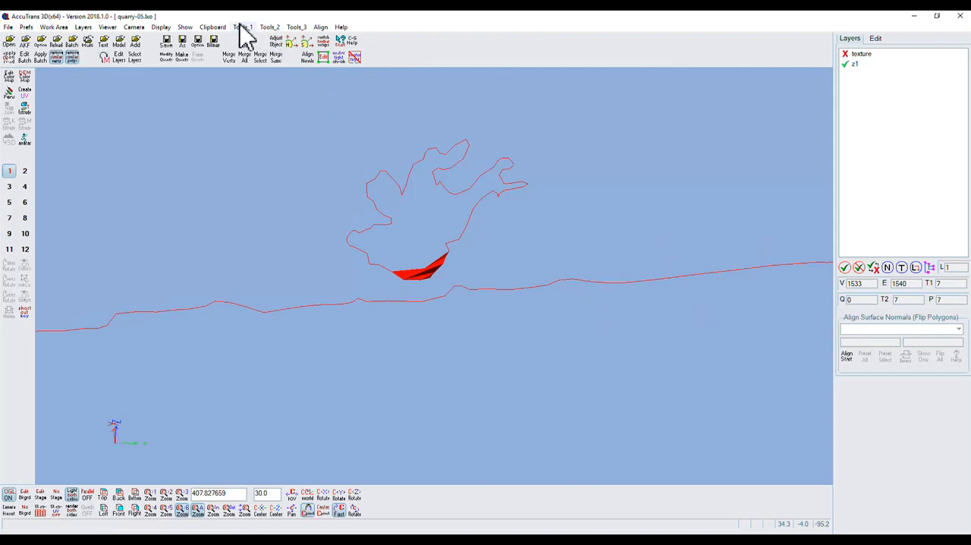
left_click(269, 27)
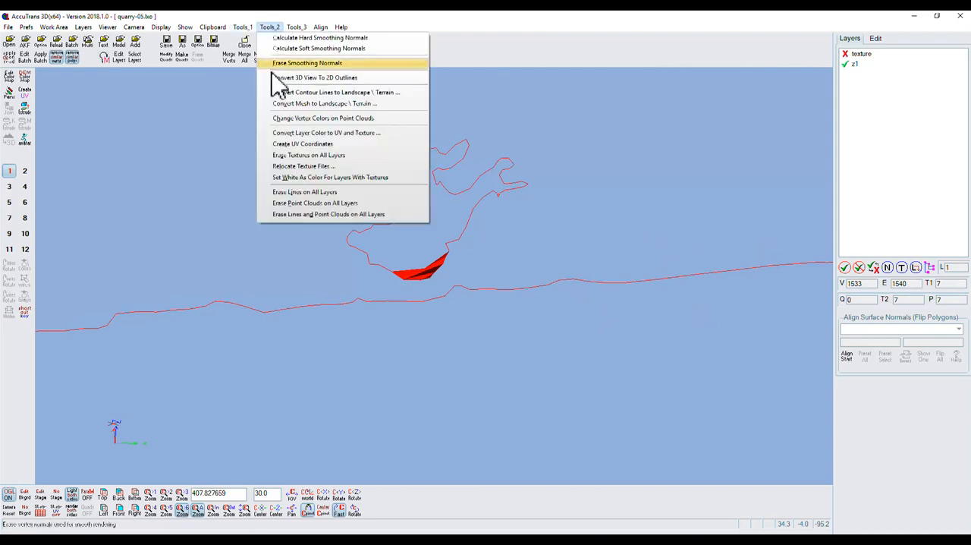
left_click(304, 194)
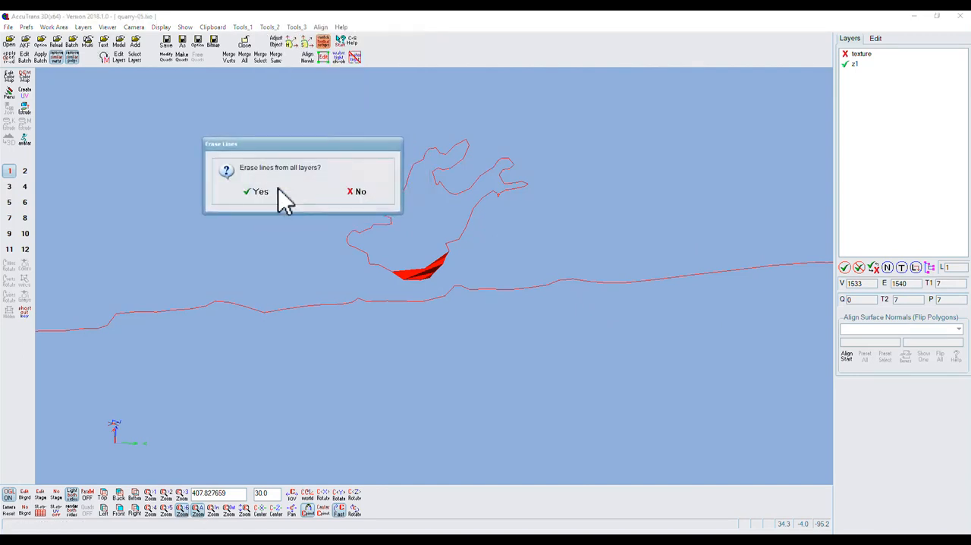
left_click(263, 192)
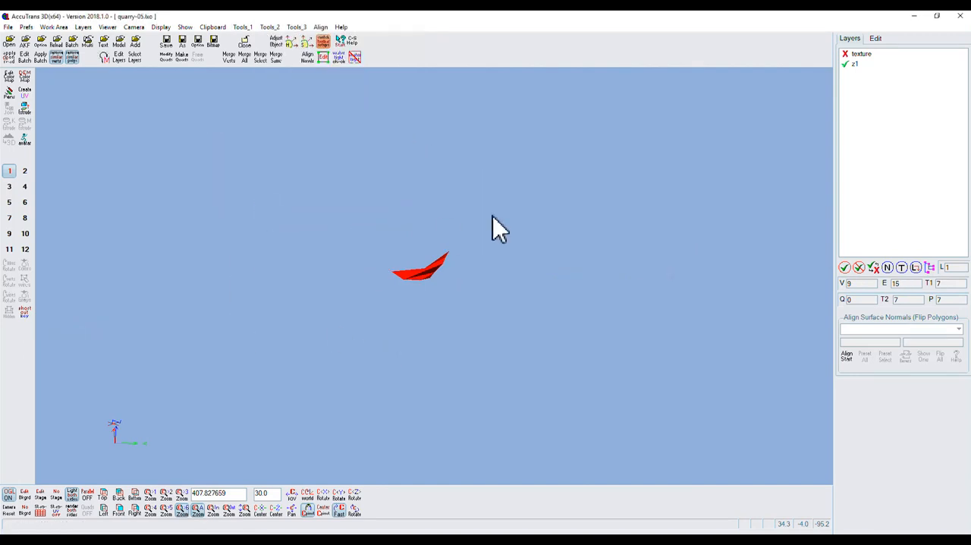
Show the texture layer again and merge the selected texture and z1 layers into one layer
left_click(846, 55)
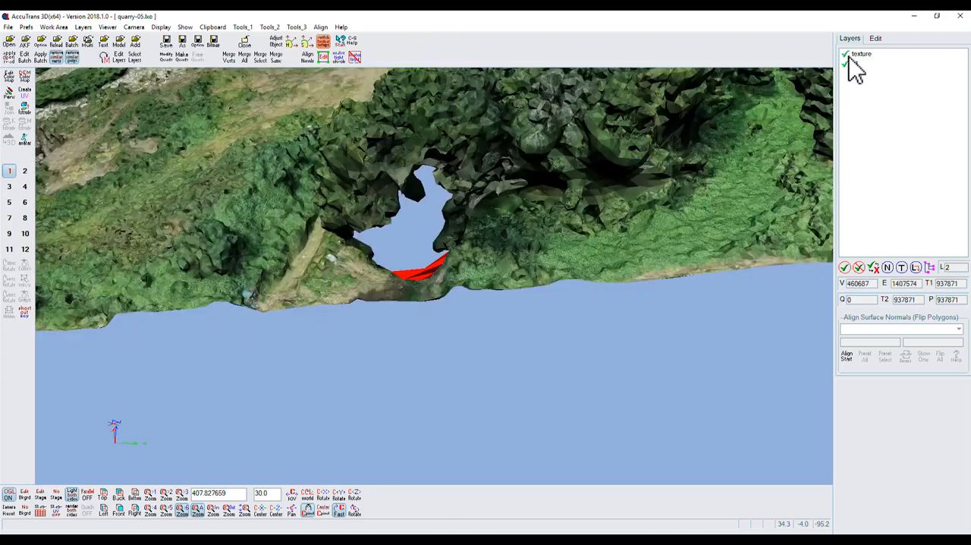
left_click(261, 66)
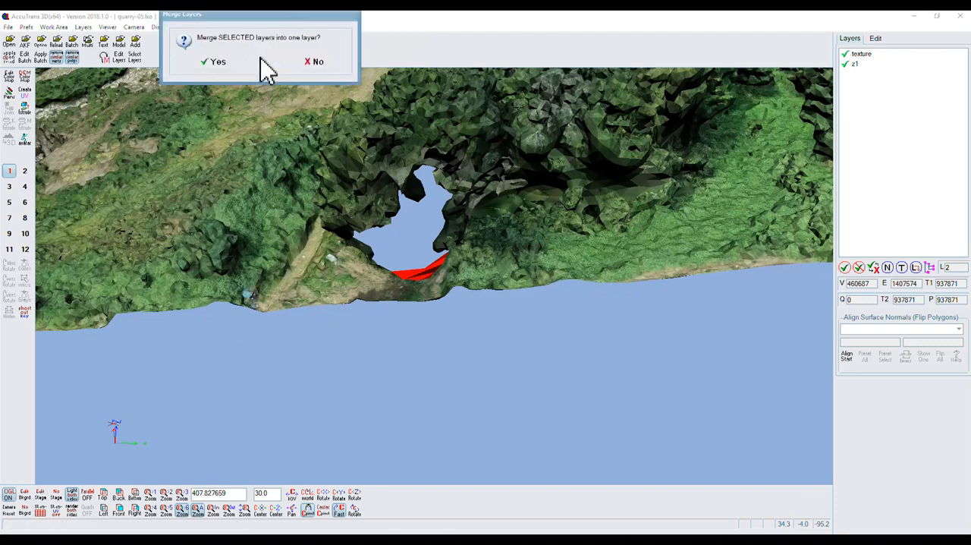
left_click(222, 62)
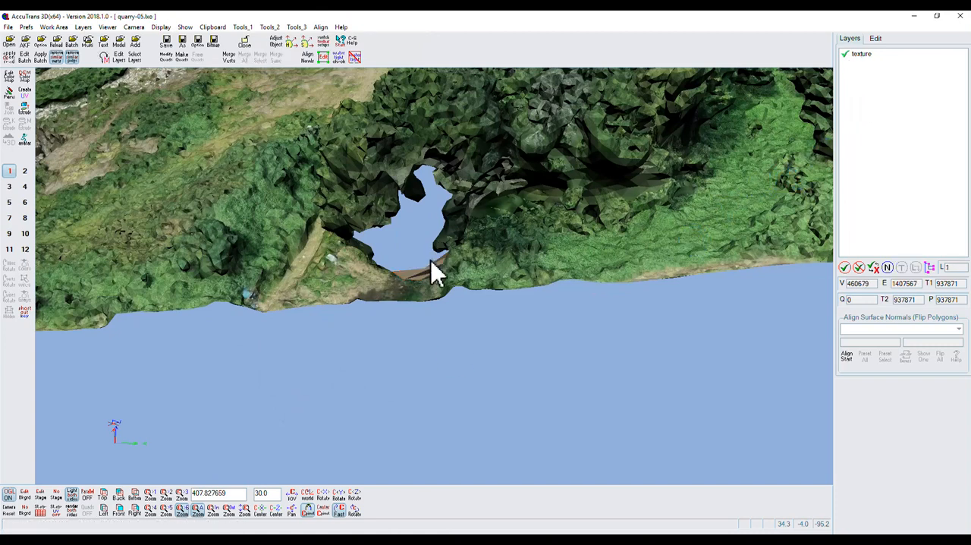
Check the merged mesh for watertightness, view the hole edges with the texture layer hidden, and clear the check edges
scroll(430, 269, "up", 5)
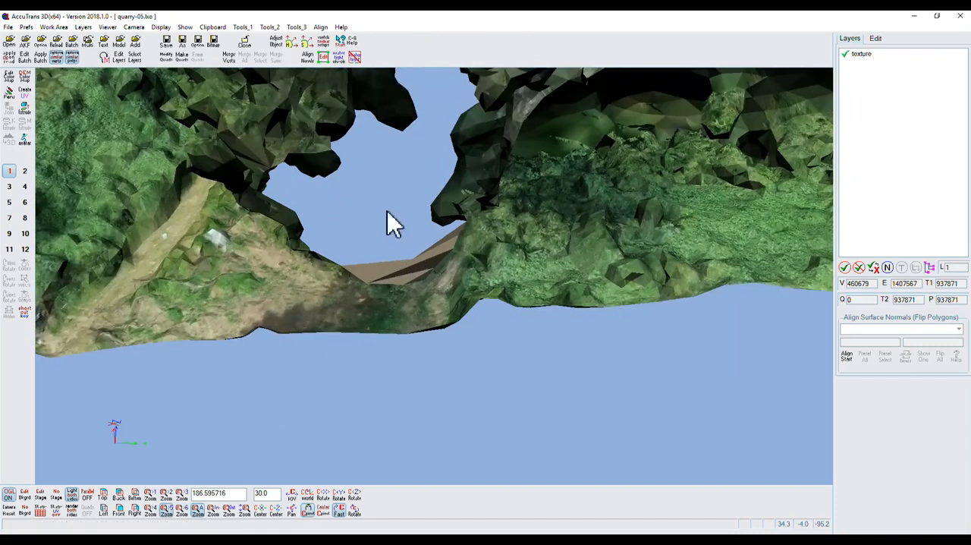
left_click(337, 58)
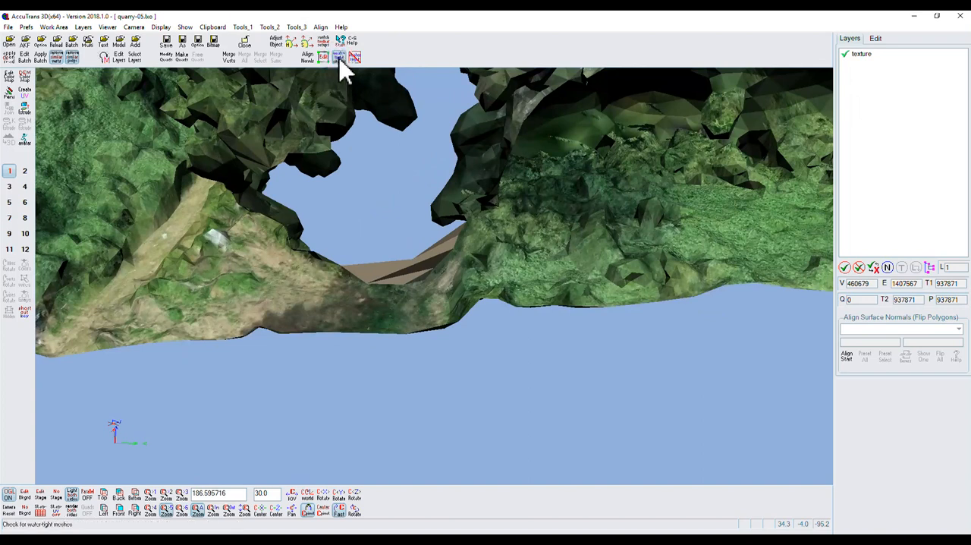
left_click(305, 84)
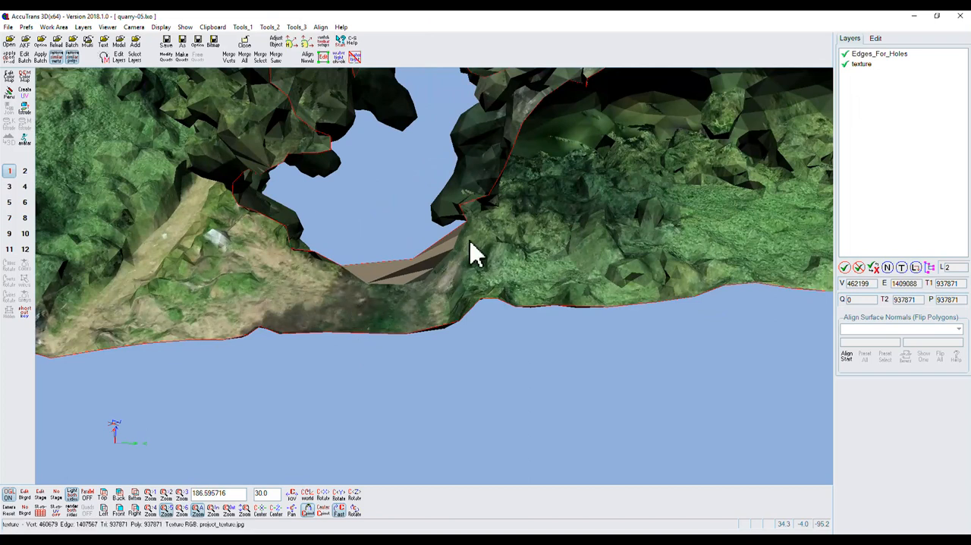
left_click(846, 65)
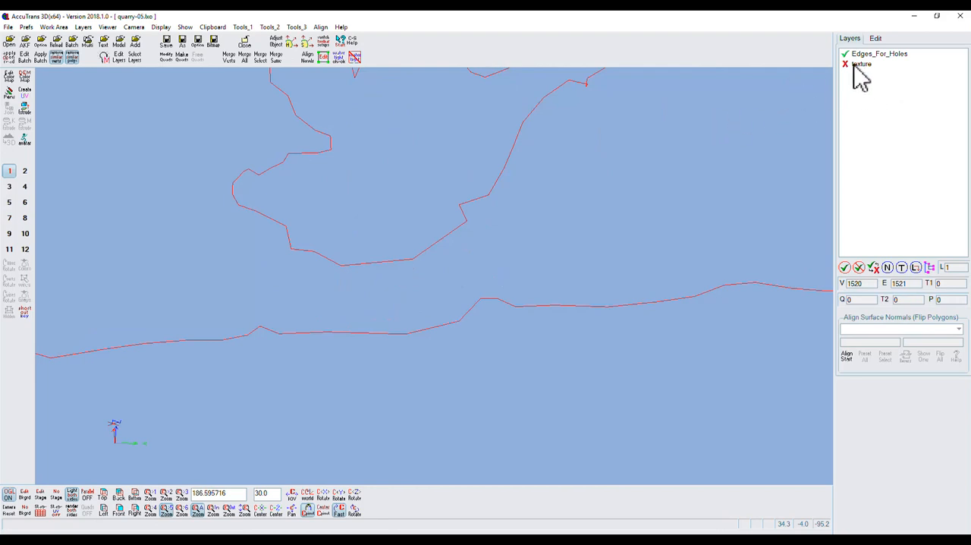
left_click(354, 59)
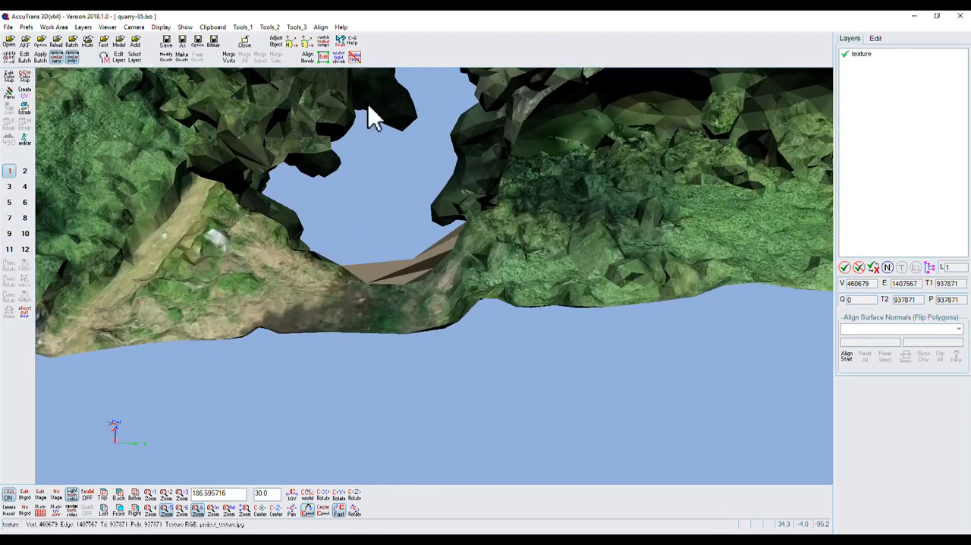
scroll(461, 202, "down", 5)
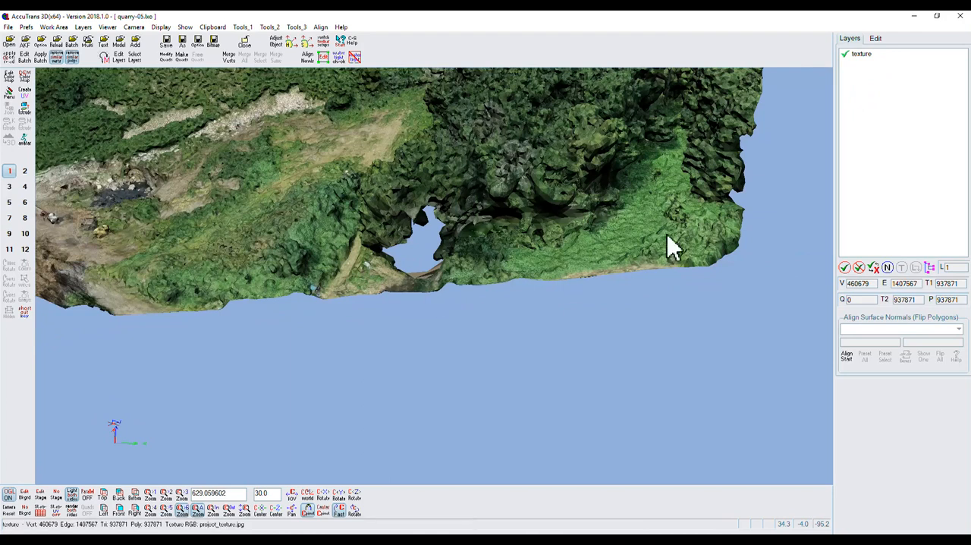